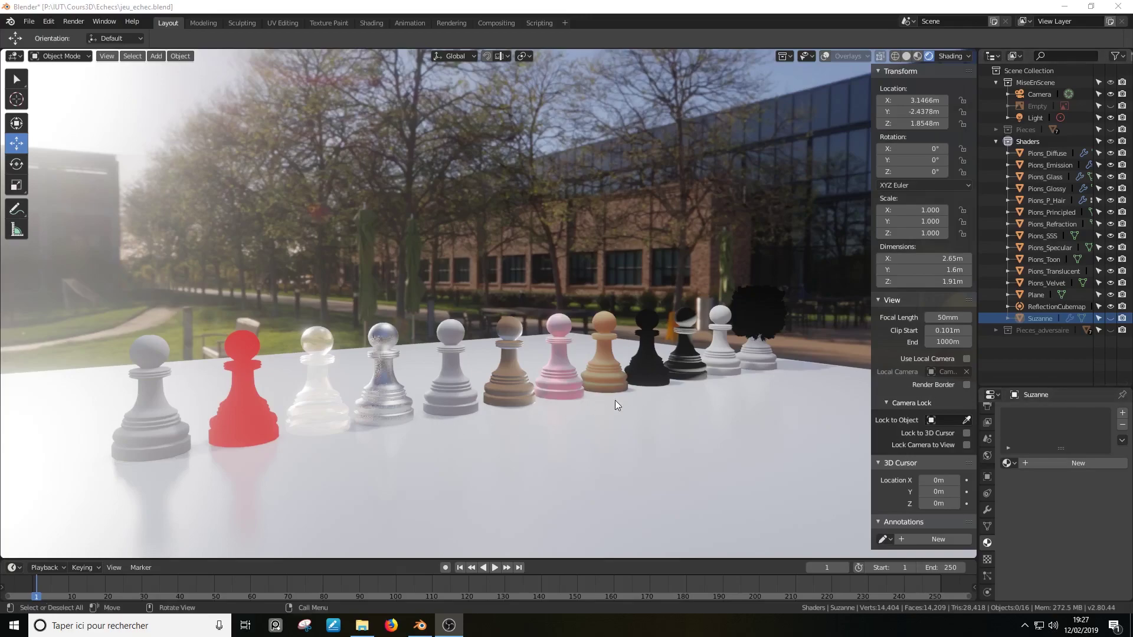
- Bring up the Render properties and turn on viewport overlays for outlines and name labels
middle_drag(645, 398, 648, 402)
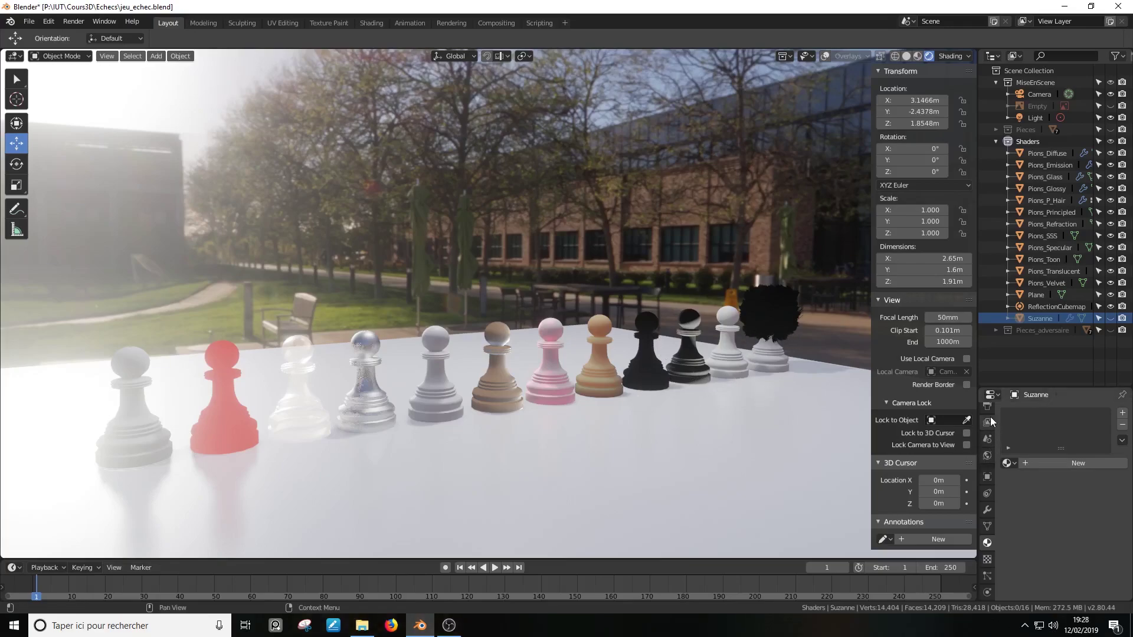
scroll(991, 416, up, 2)
click(988, 437)
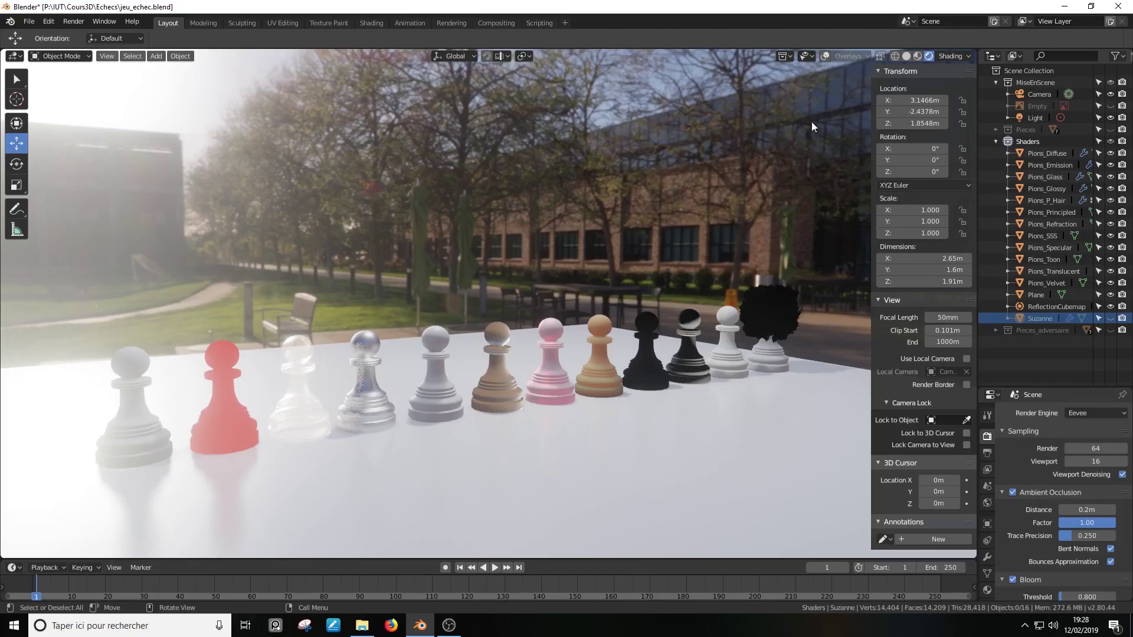
click(824, 55)
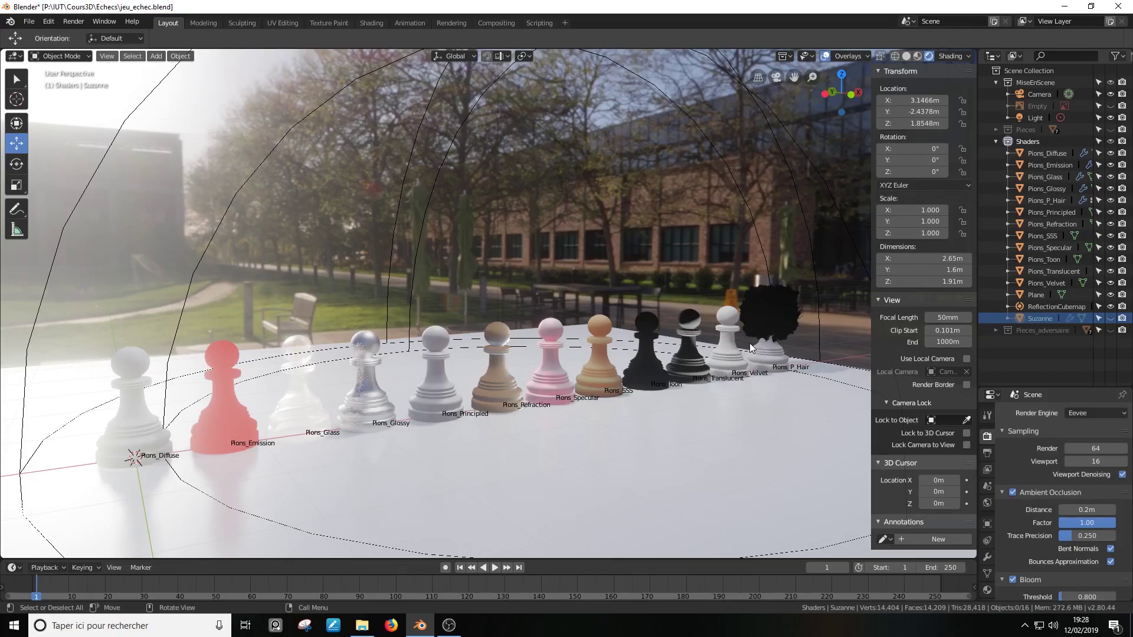
- Preview the pawns with the Cycles render engine, then switch back to Eevee
click(1082, 413)
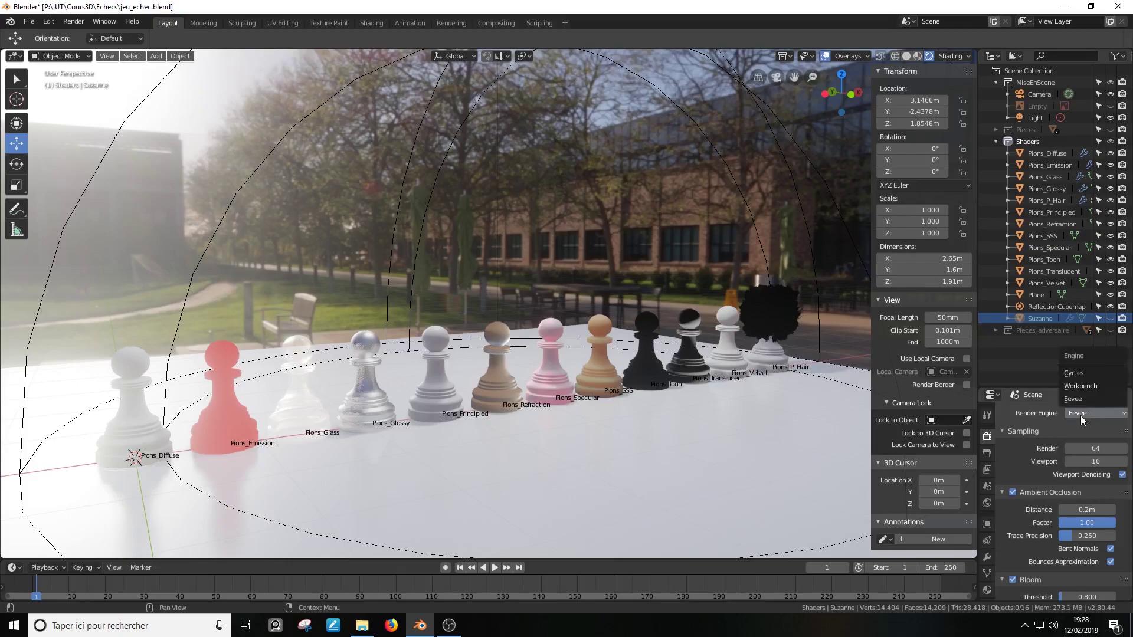
click(1085, 377)
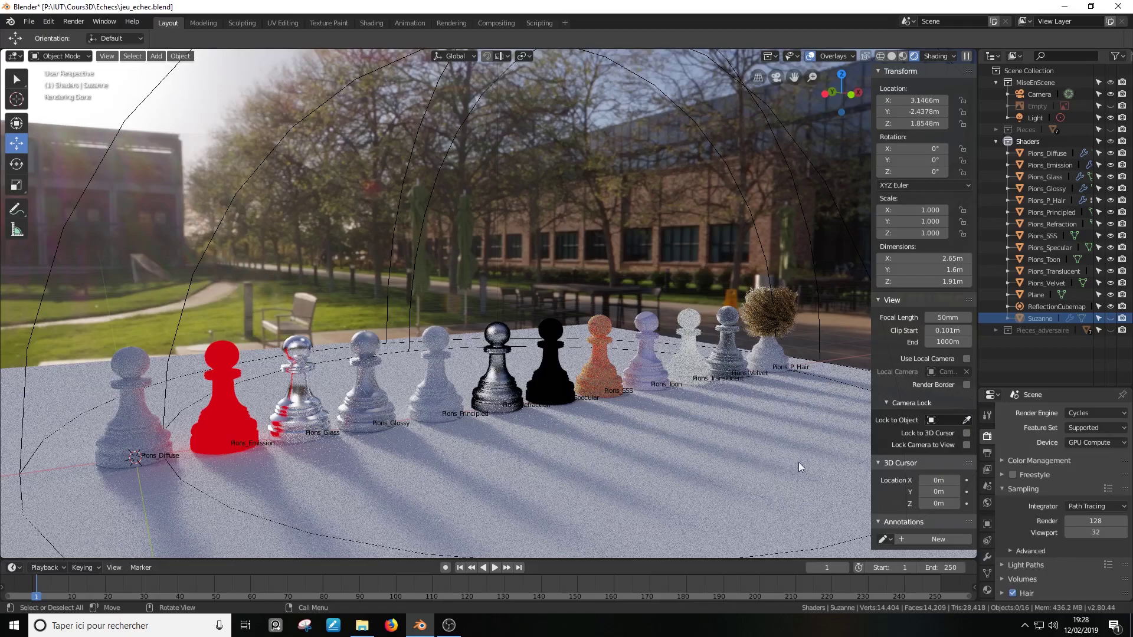
click(1088, 412)
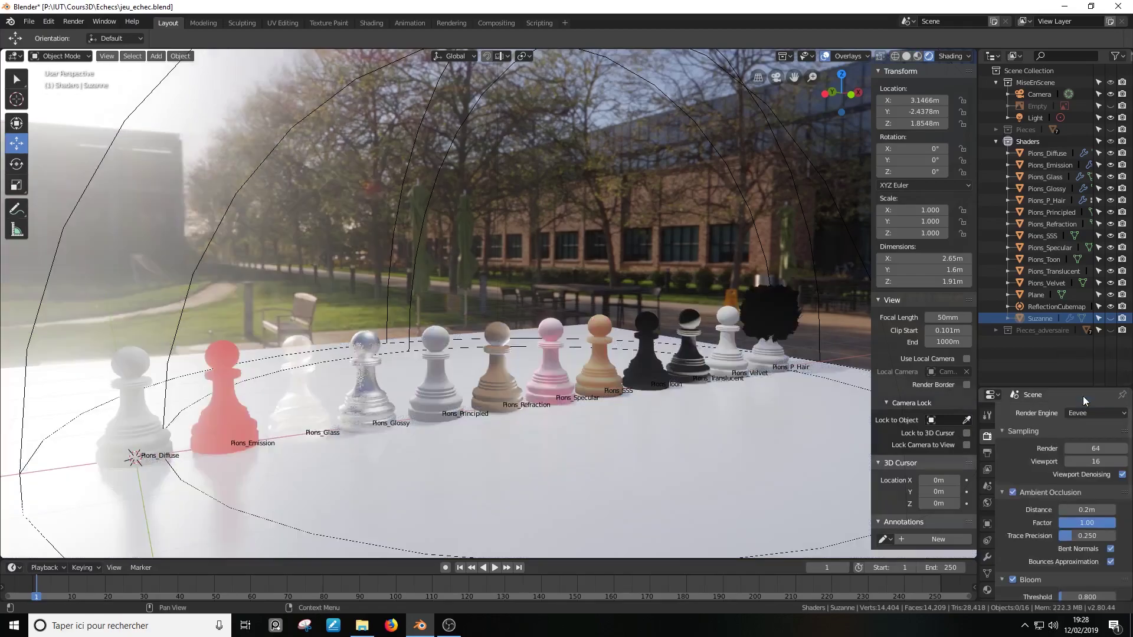
scroll(428, 412, up, 5)
mouse_move(428, 412)
middle_down()
mouse_move(582, 391)
mouse_move(587, 341)
mouse_move(480, 352)
middle_up()
scroll(562, 398, down, 3)
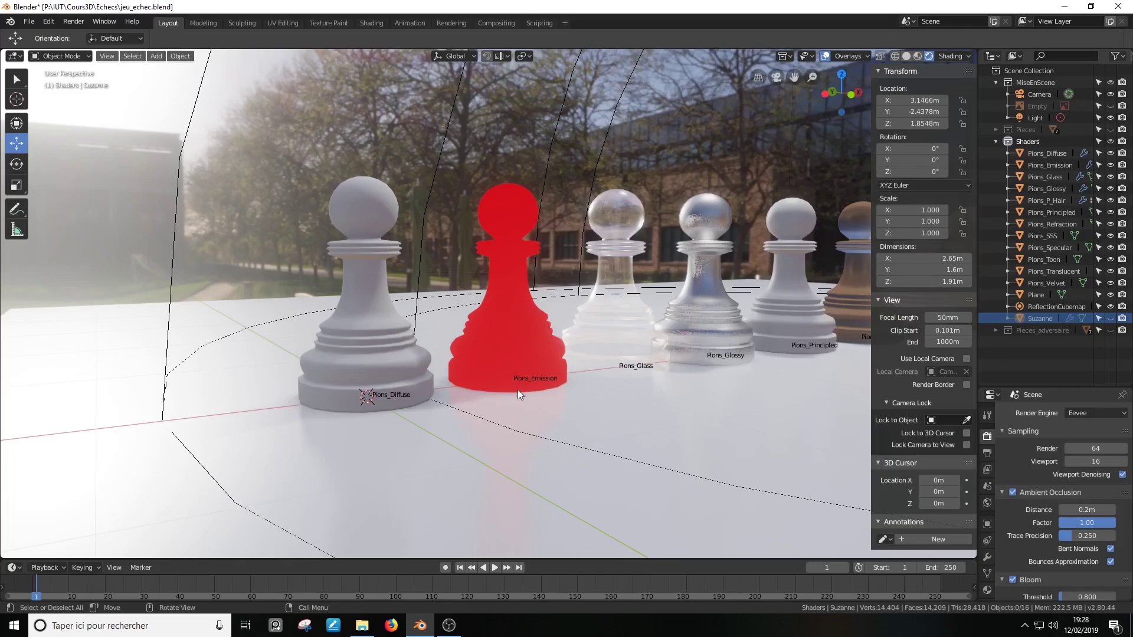
scroll(518, 390, down, 4)
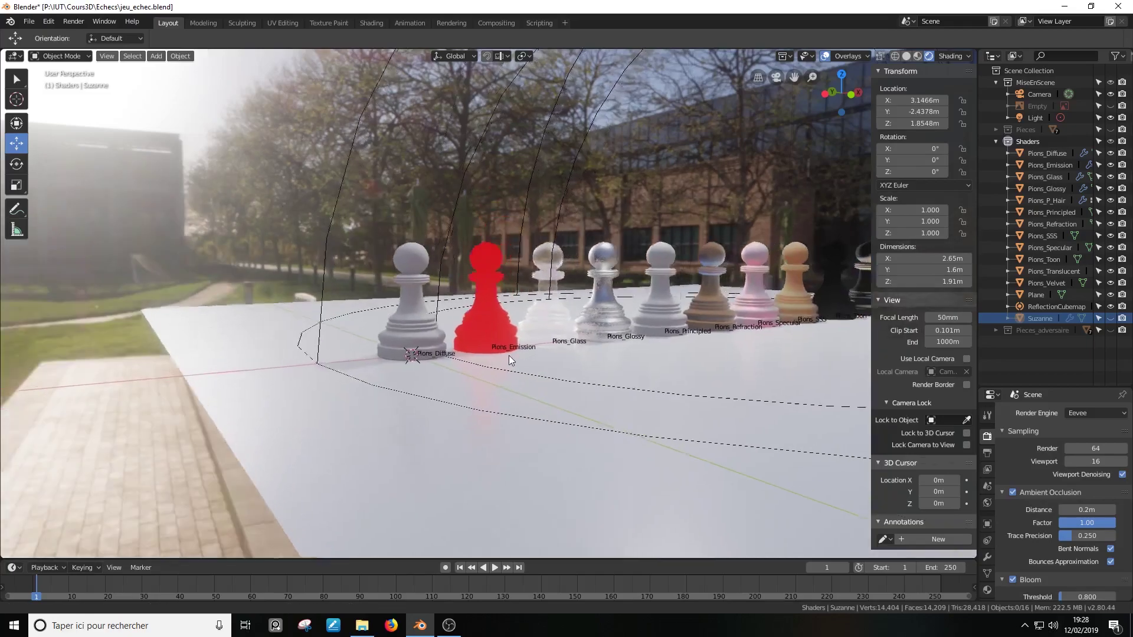
scroll(331, 382, up, 5)
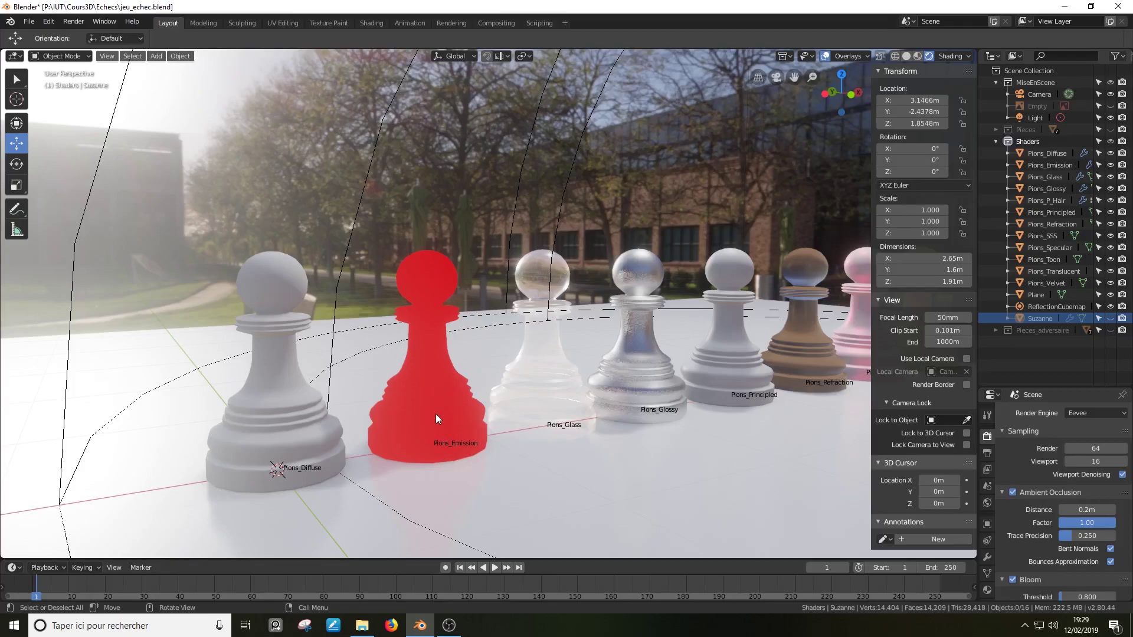
mouse_move(439, 402)
middle_down()
mouse_move(434, 392)
mouse_move(505, 405)
mouse_move(431, 399)
mouse_move(418, 329)
middle_up()
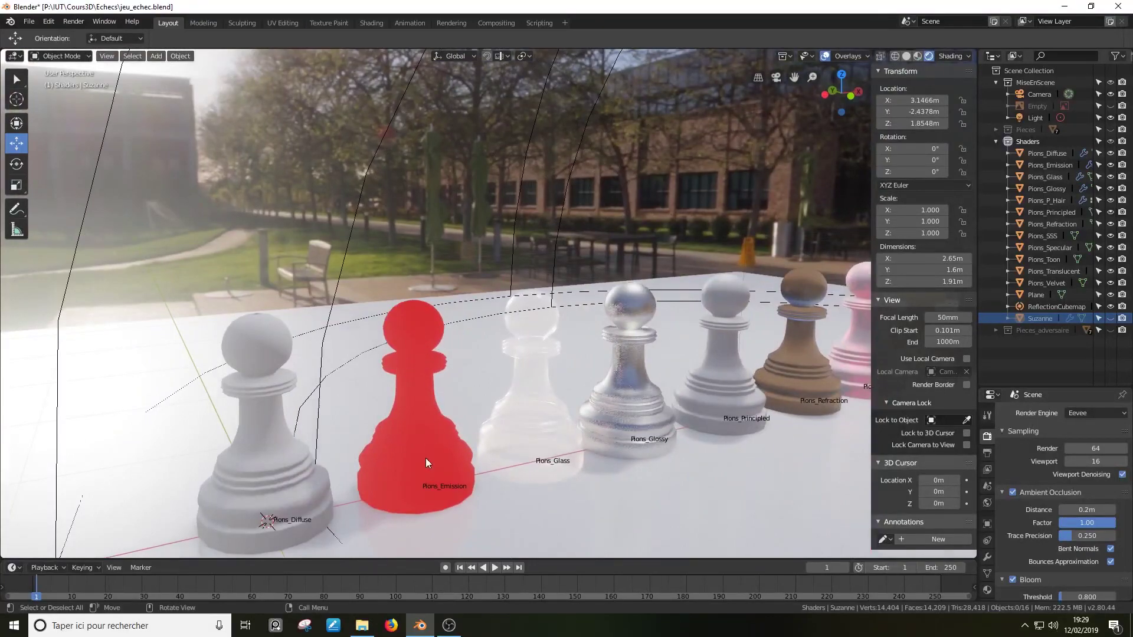
click(1094, 414)
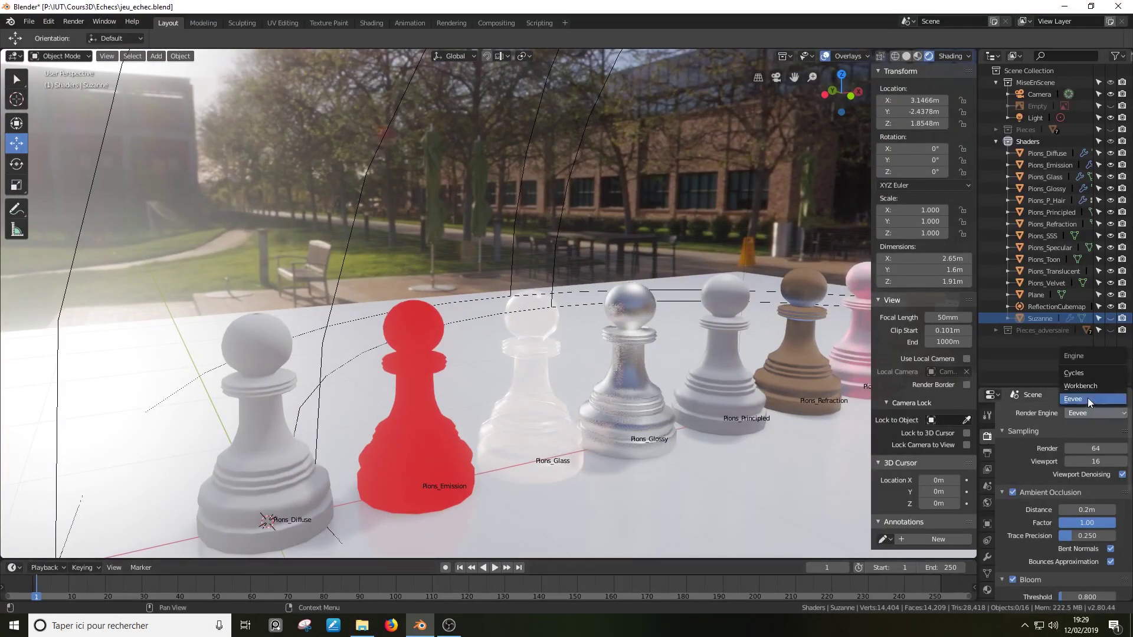
click(1081, 376)
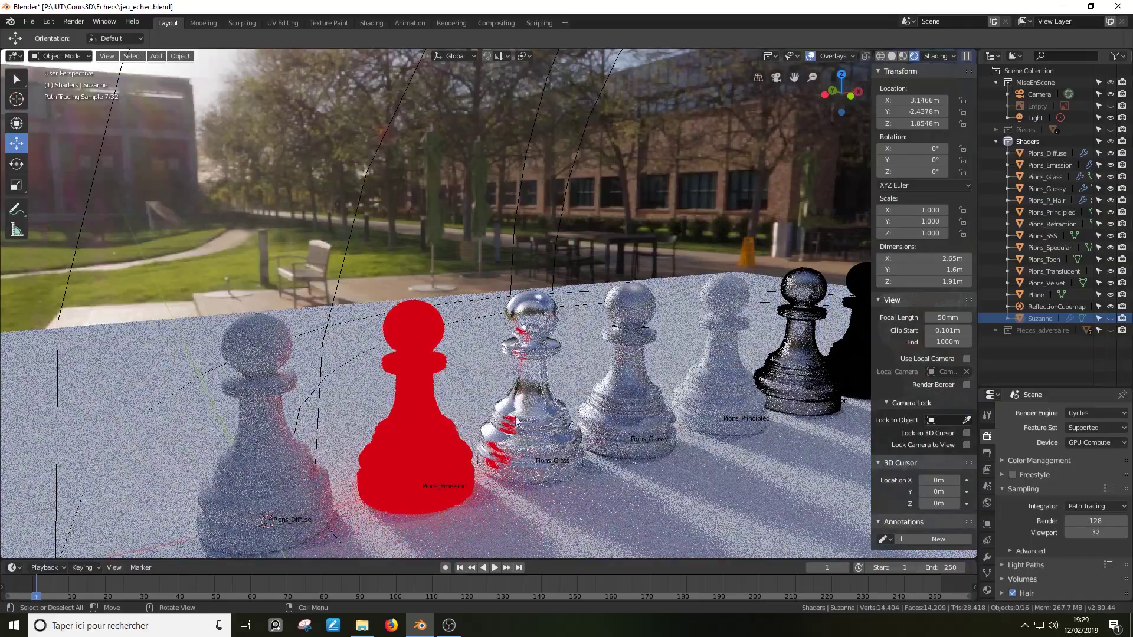
middle_drag(553, 408, 354, 420)
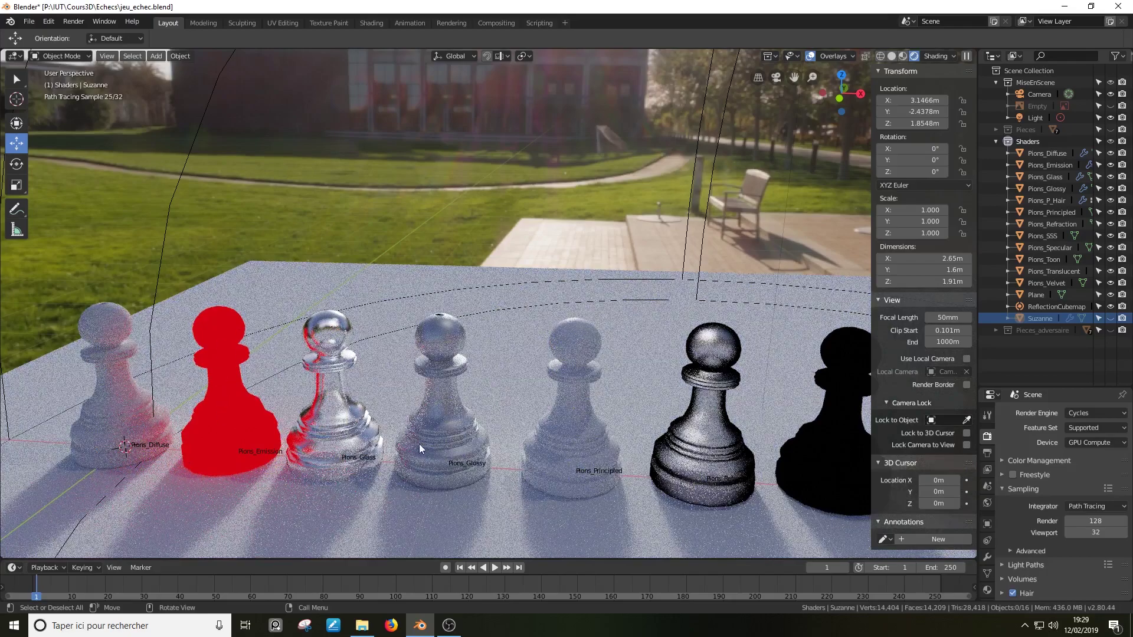
click(1087, 415)
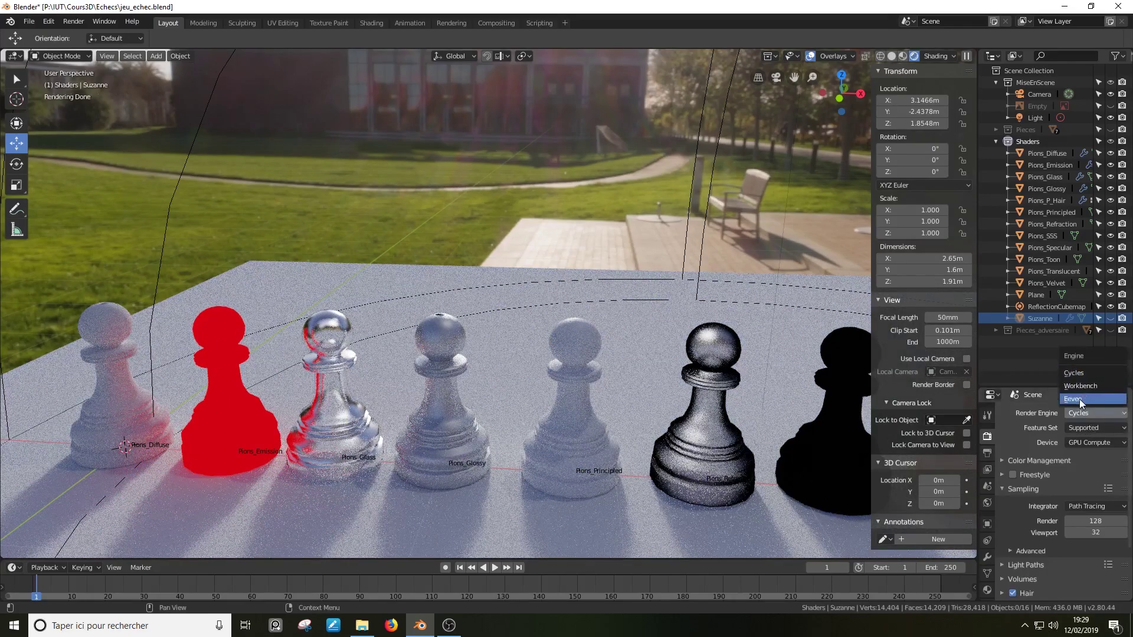
click(1079, 399)
middle_drag(579, 404, 513, 394)
- Zoom in on the glass and glossy pawns and render them in Cycles
scroll(514, 394, up, 3)
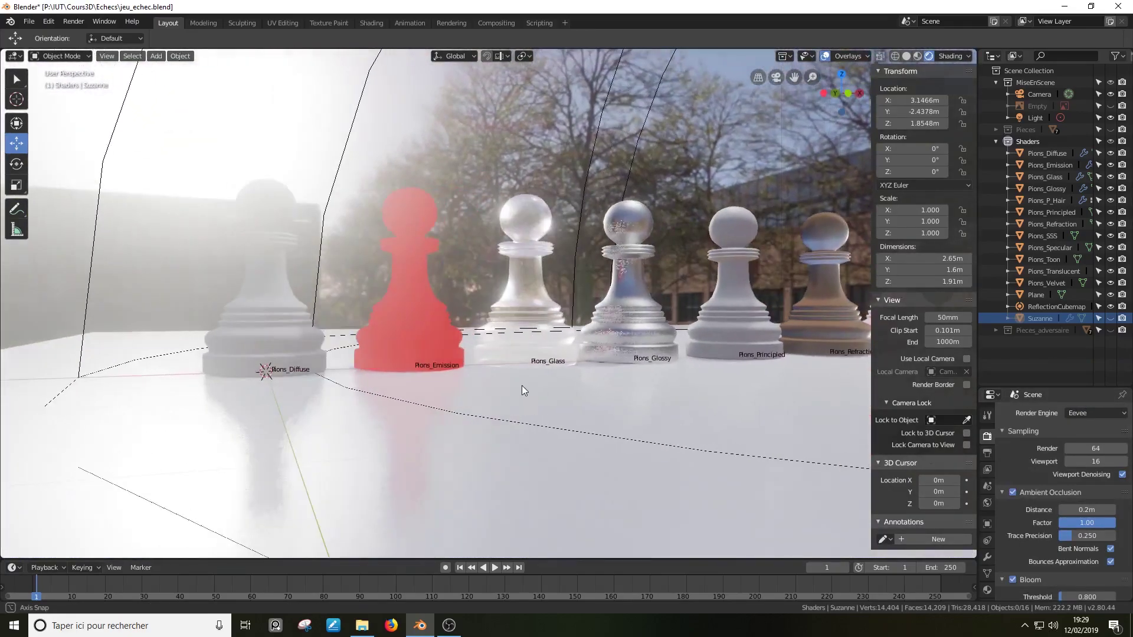
scroll(552, 380, up, 2)
scroll(499, 386, up, 2)
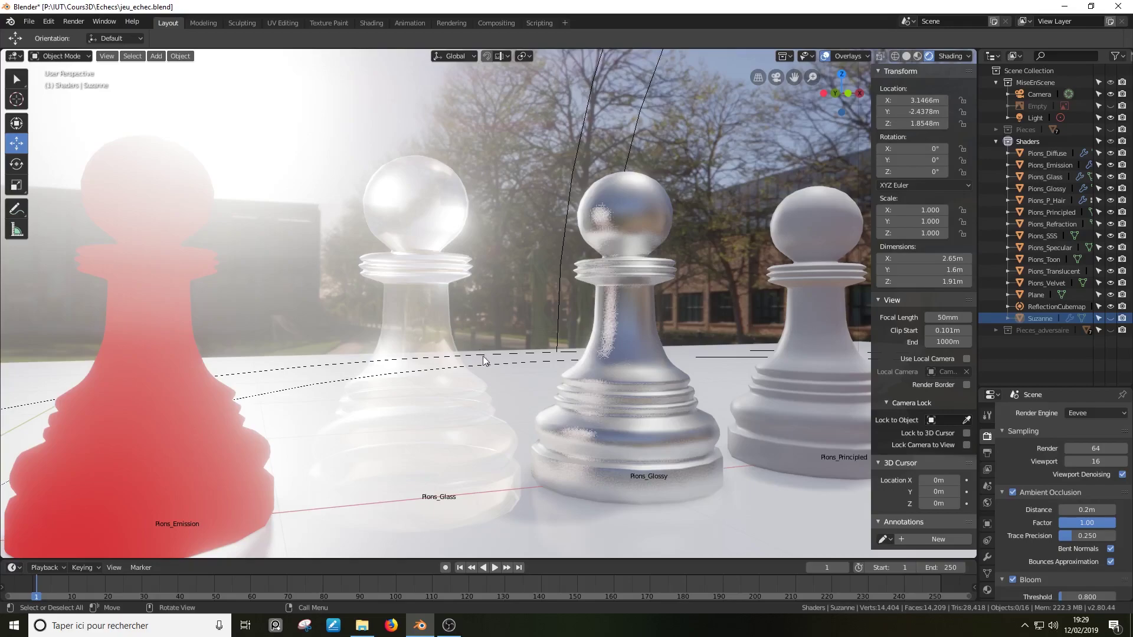
click(1072, 410)
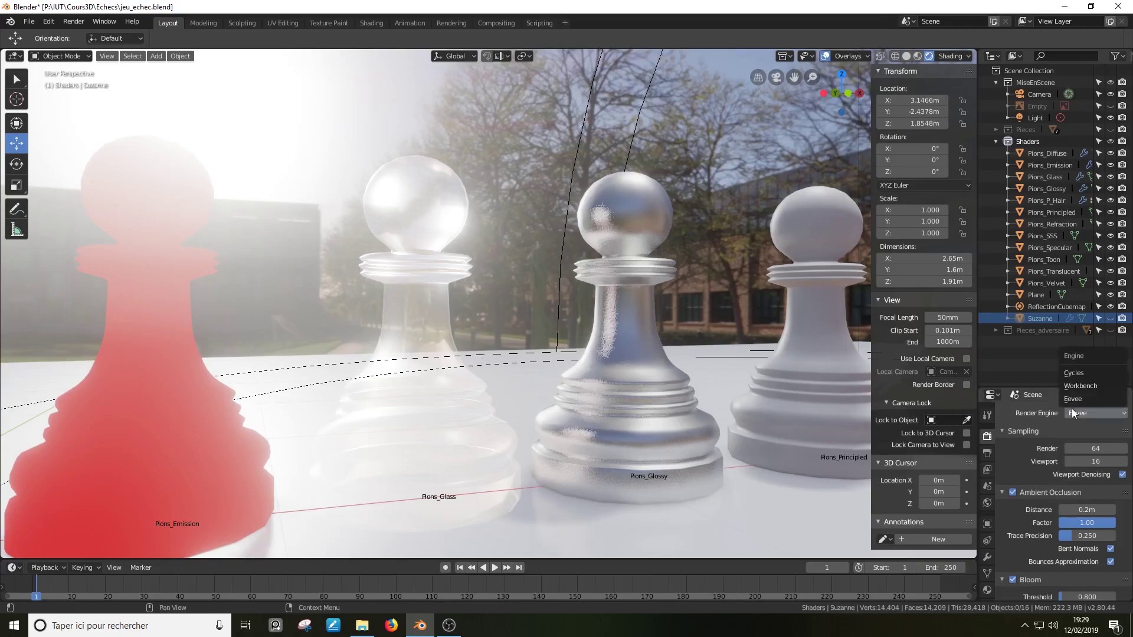
click(1086, 372)
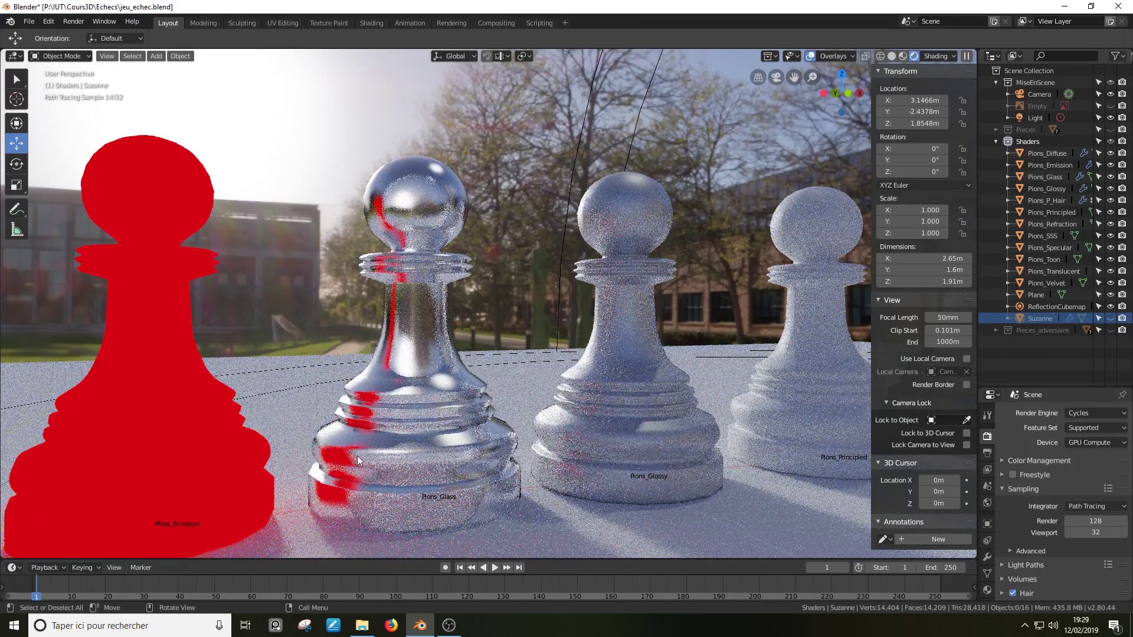
- Return the render engine to Eevee and select the Pions_Principled pawn
click(1099, 413)
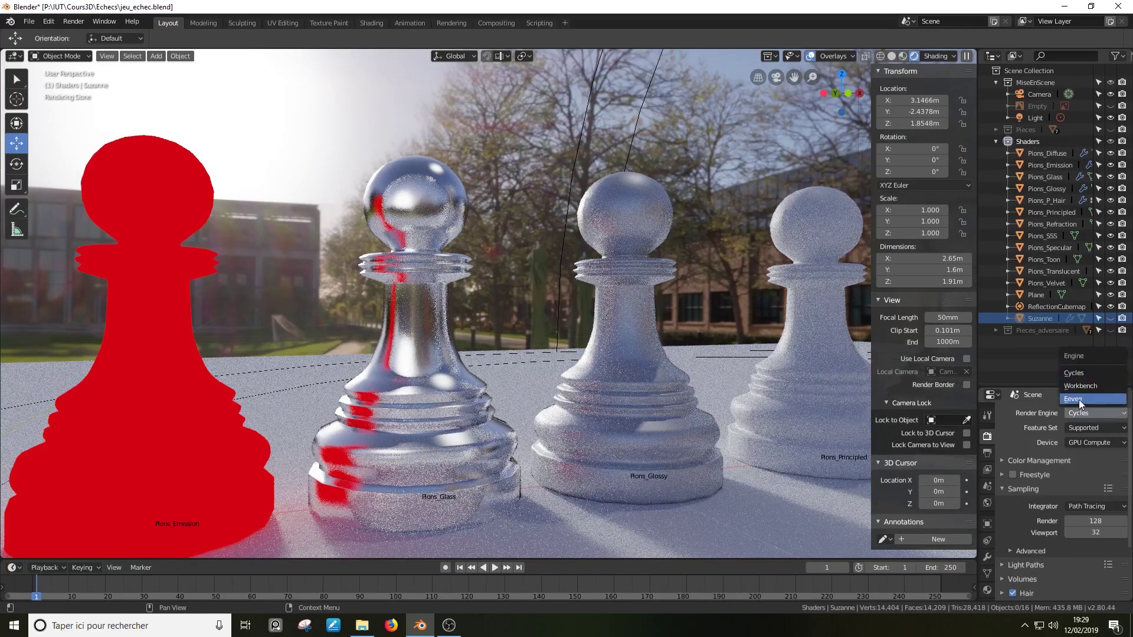
click(1079, 399)
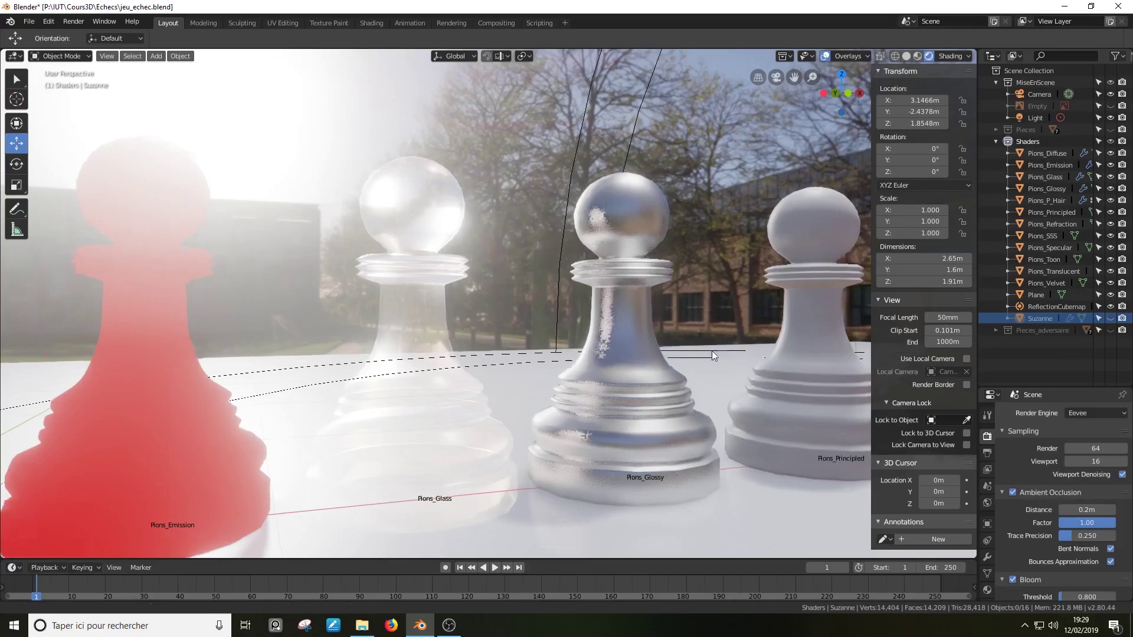
shift+middle_drag(712, 351, 603, 361)
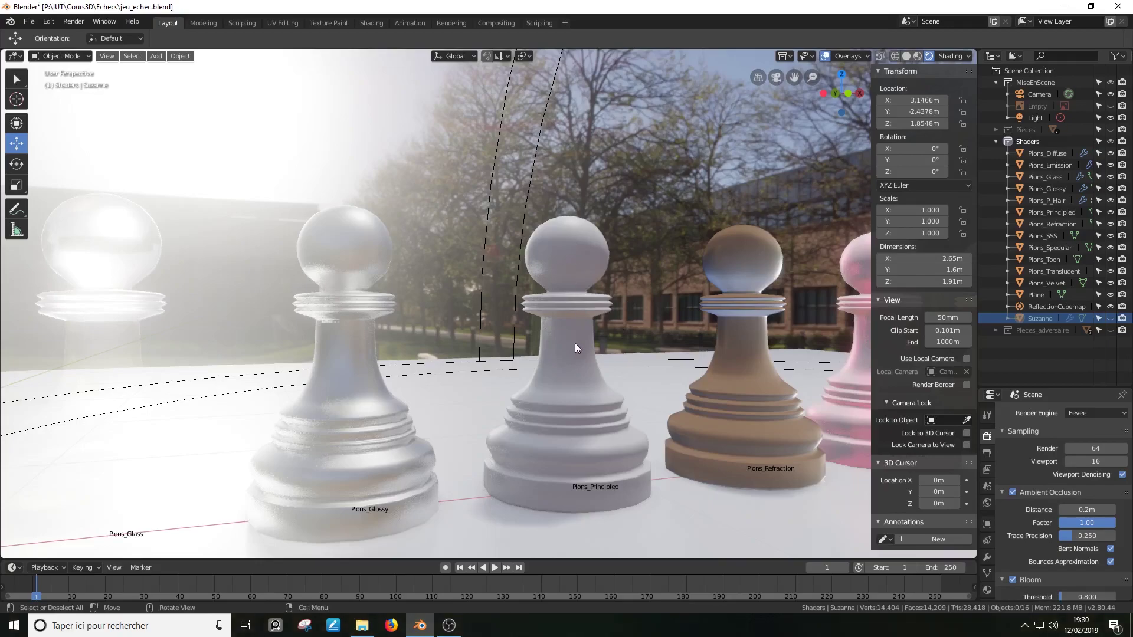
click(575, 343)
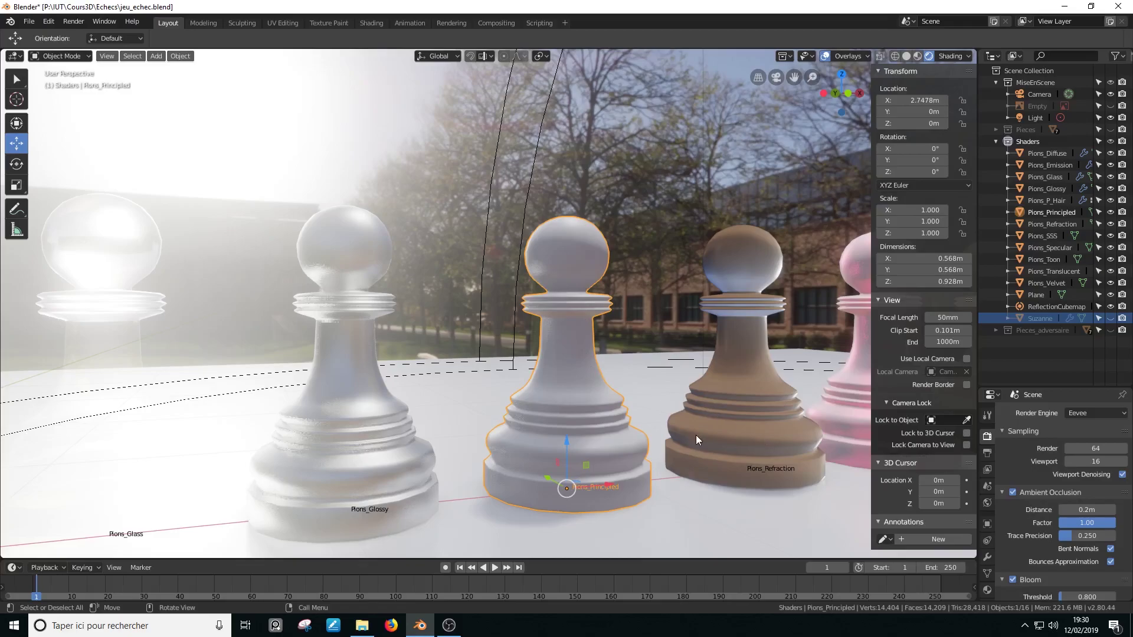
- Preview the Velvet and hairy pawns in Cycles, then set the render engine back to Eevee
mouse_move(681, 436)
shift+middle_down()
mouse_move(622, 350)
mouse_move(420, 366)
shift+middle_up()
scroll(637, 344, up, 2)
shift+middle_drag(637, 345, 499, 282)
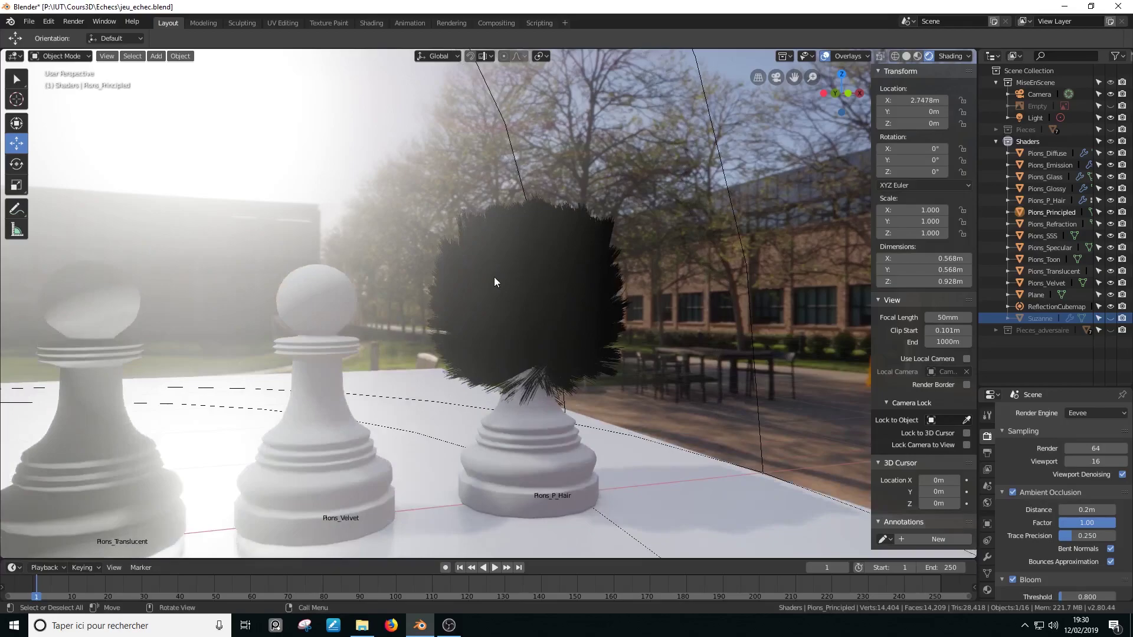
click(1077, 413)
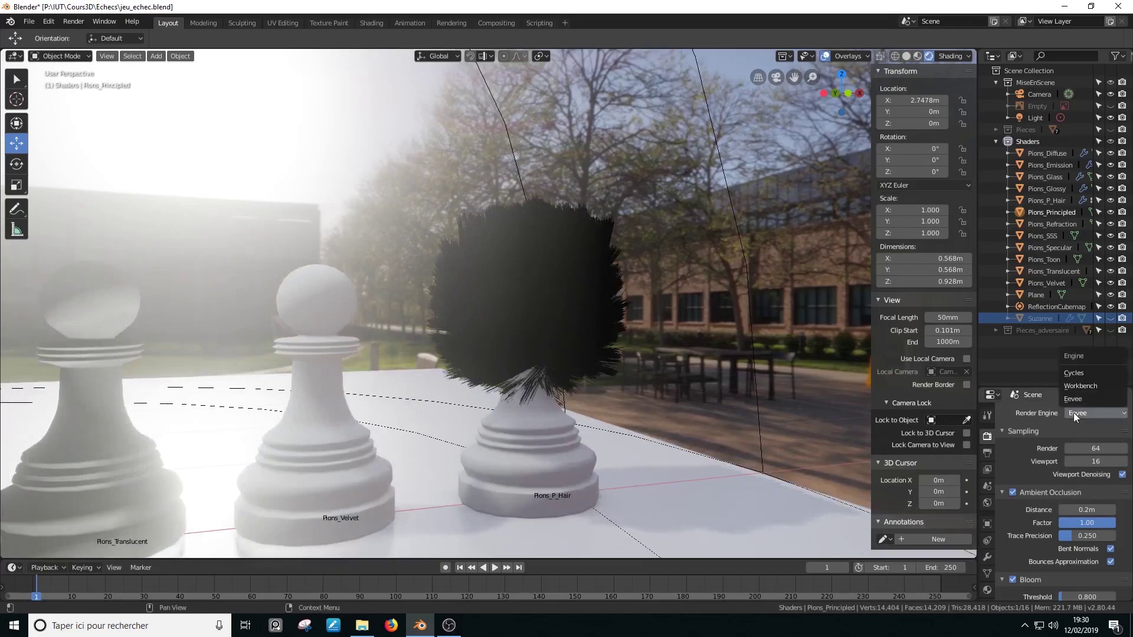
click(1086, 373)
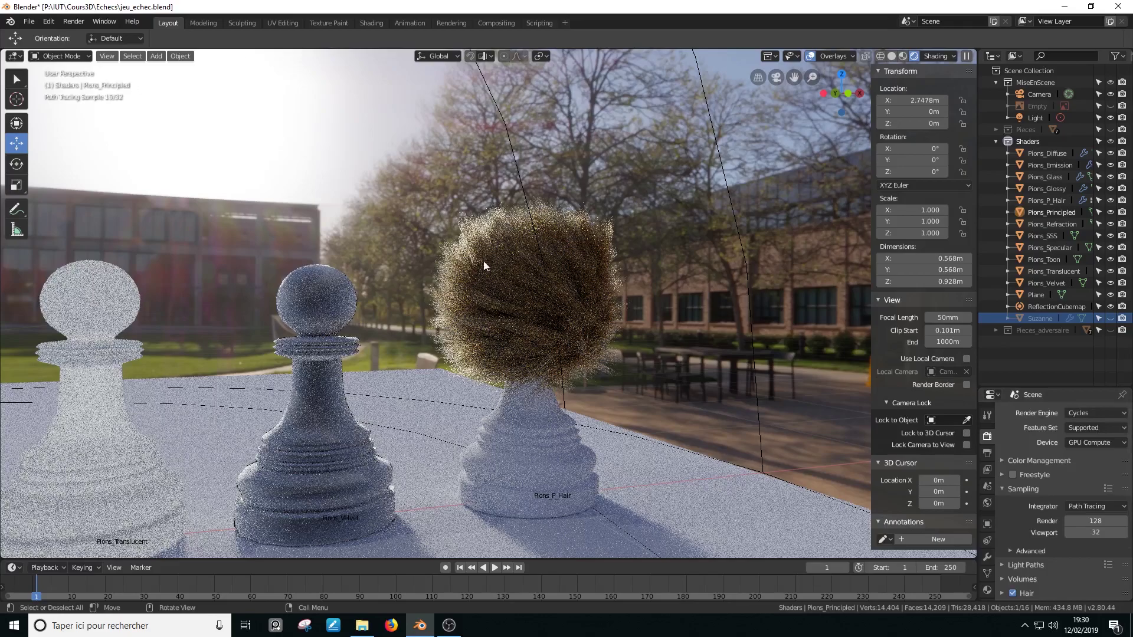
click(1089, 411)
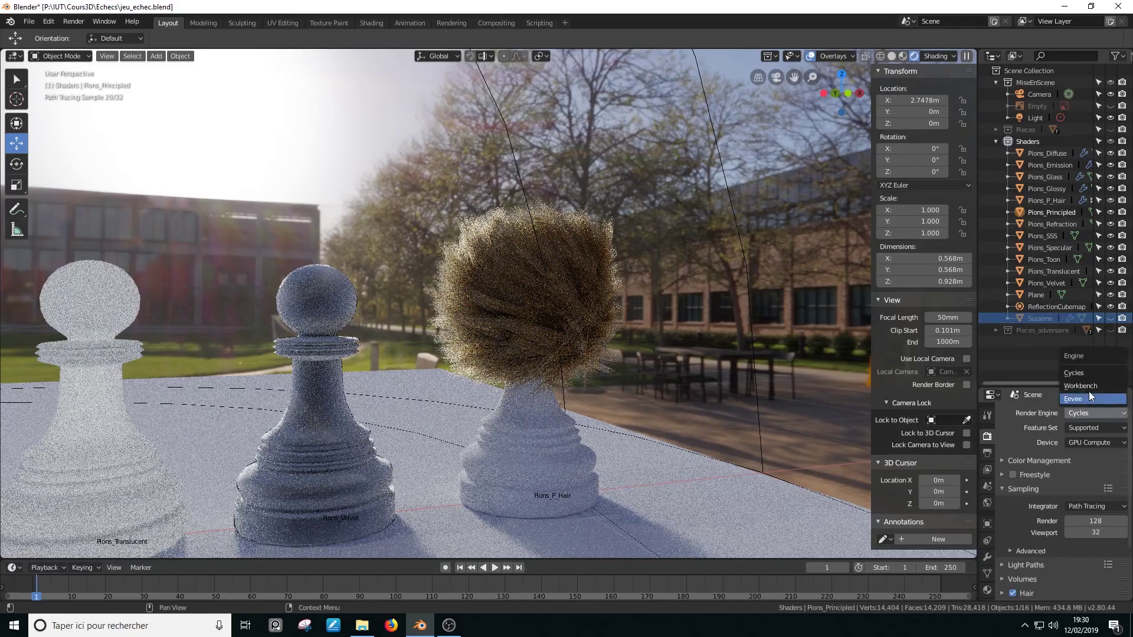
click(1089, 399)
mouse_move(796, 366)
middle_down()
mouse_move(889, 334)
mouse_move(349, 429)
middle_up()
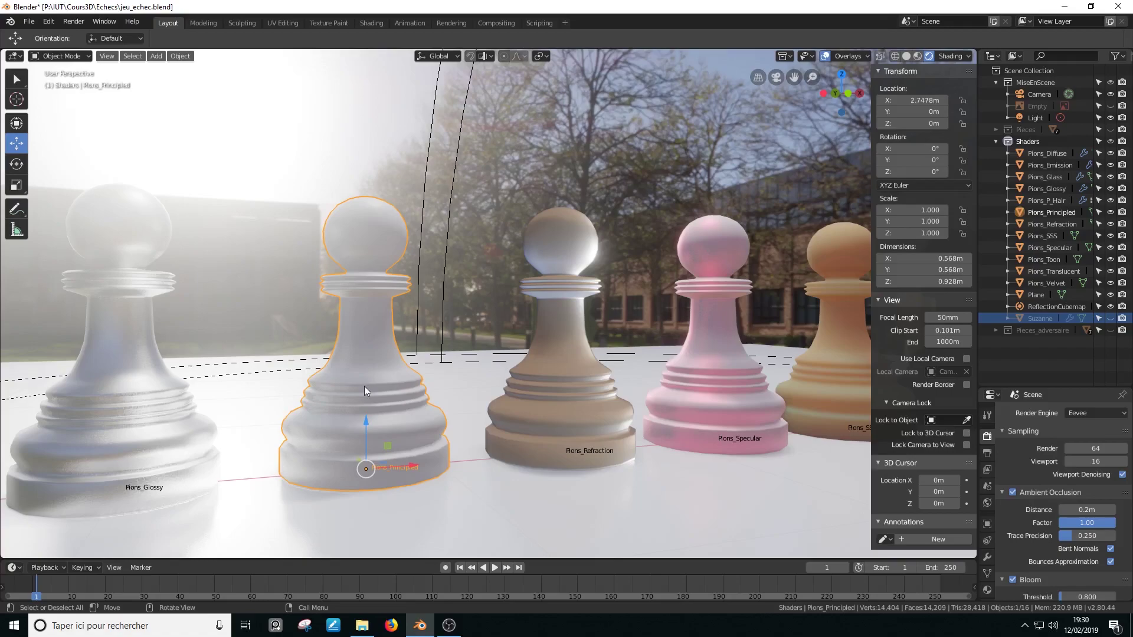
mouse_move(576, 397)
middle_down()
mouse_move(554, 426)
mouse_move(525, 318)
middle_up()
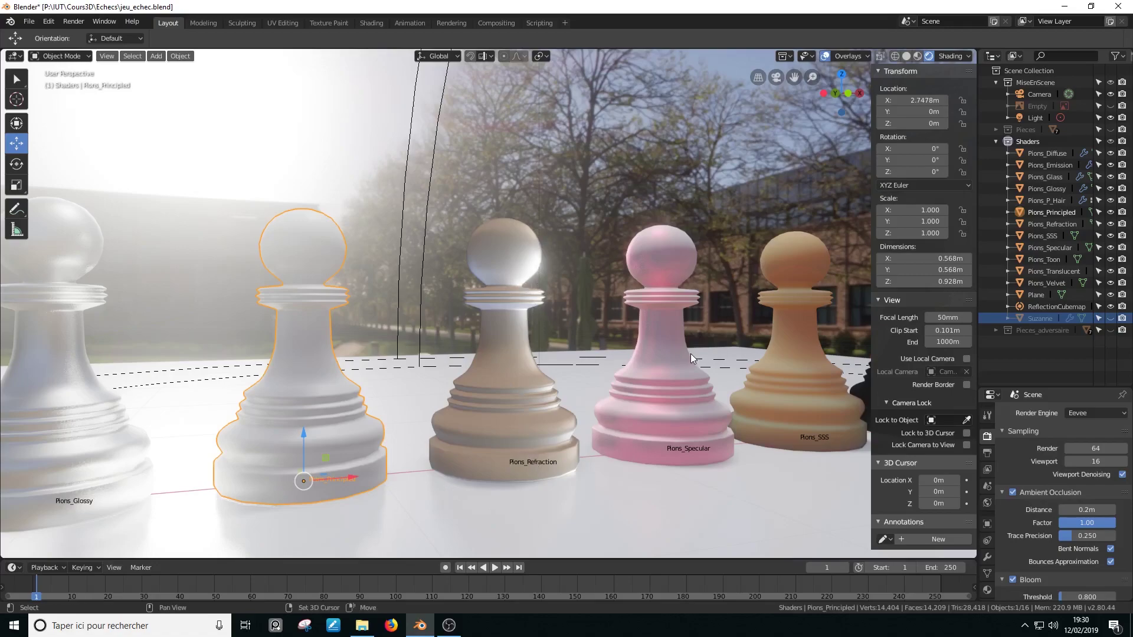
mouse_move(691, 353)
middle_down()
mouse_move(586, 367)
mouse_move(497, 279)
middle_up()
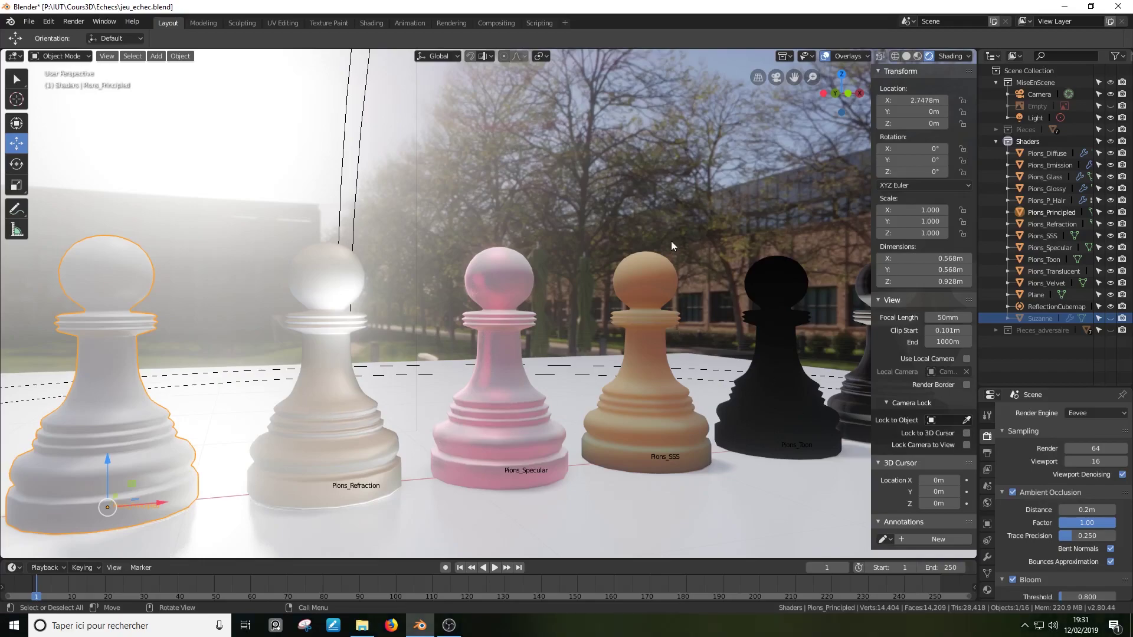
shift+middle_drag(735, 430, 656, 438)
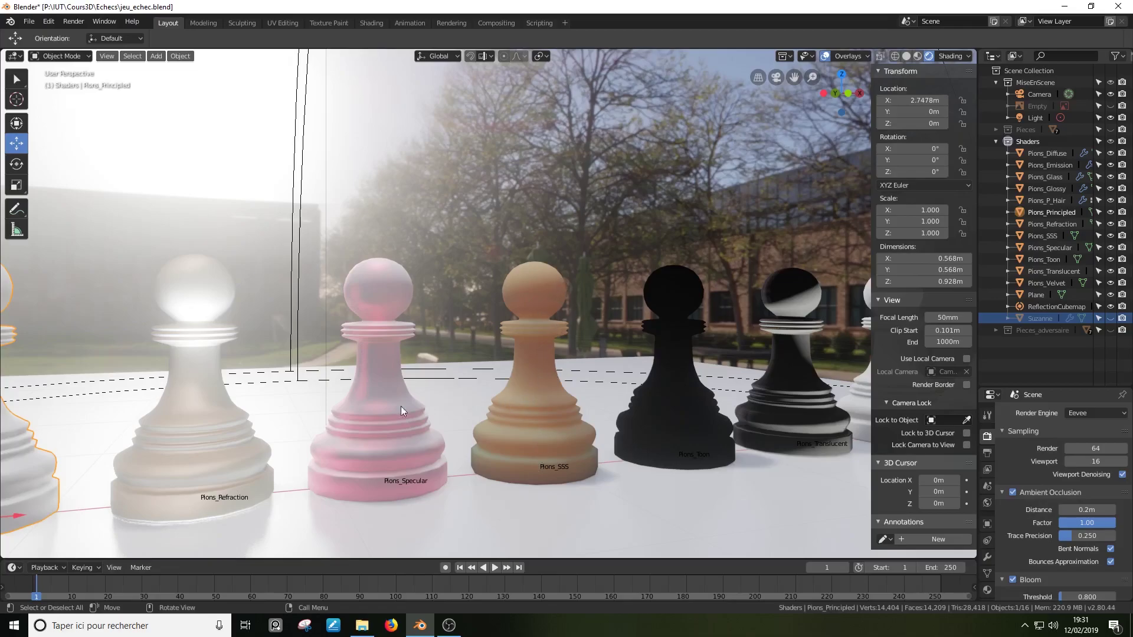
mouse_move(401, 406)
shift+middle_down()
mouse_move(539, 405)
mouse_move(603, 345)
shift+middle_up()
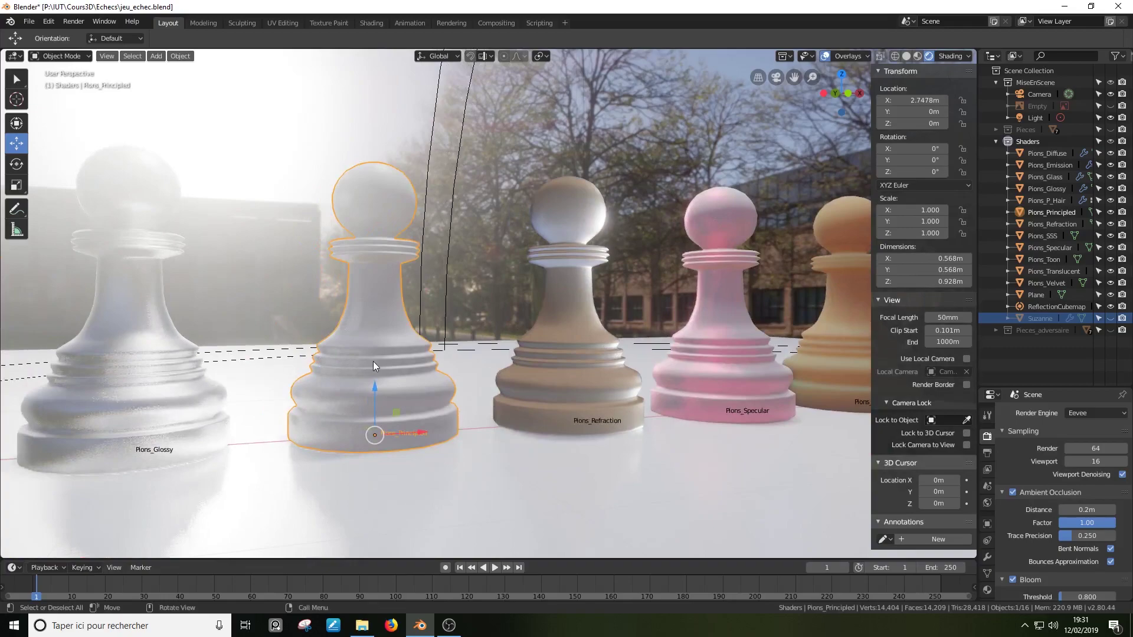
shift+middle_drag(373, 366, 249, 401)
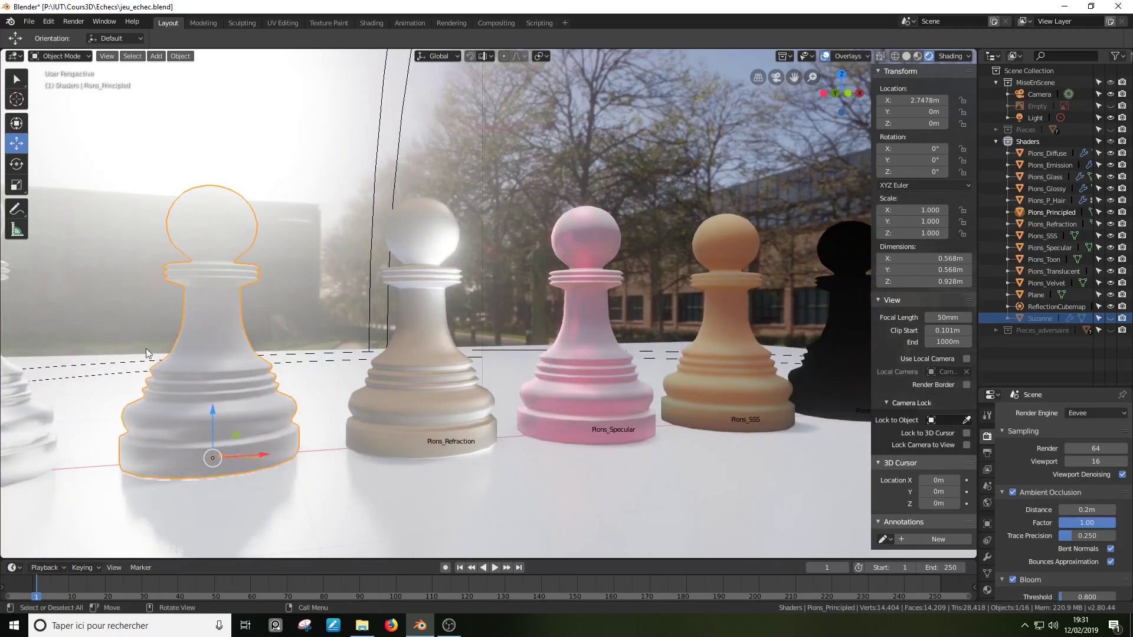
shift+middle_drag(724, 342, 637, 371)
shift+middle_drag(862, 330, 742, 321)
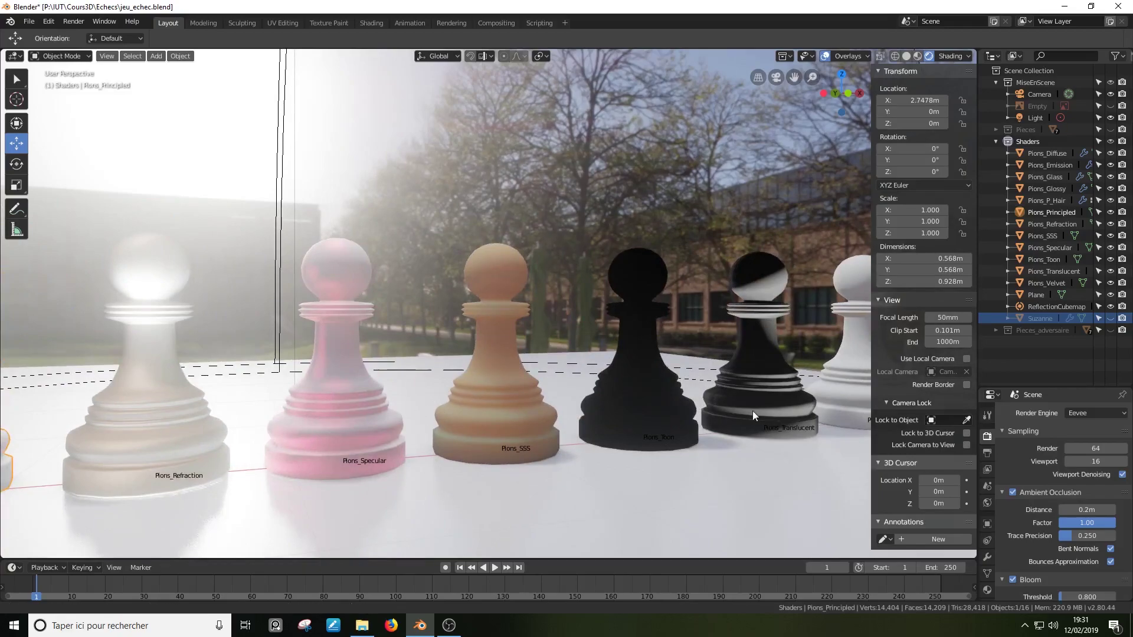
mouse_move(753, 411)
shift+middle_down()
mouse_move(795, 412)
mouse_move(610, 428)
shift+middle_up()
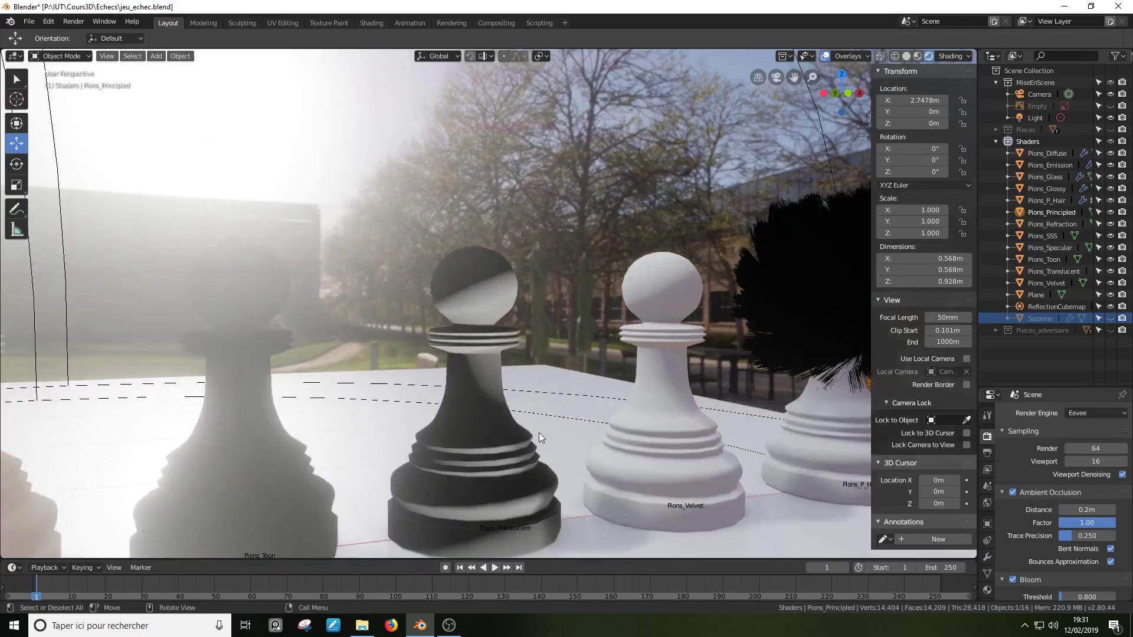
scroll(540, 434, down, 2)
click(1092, 413)
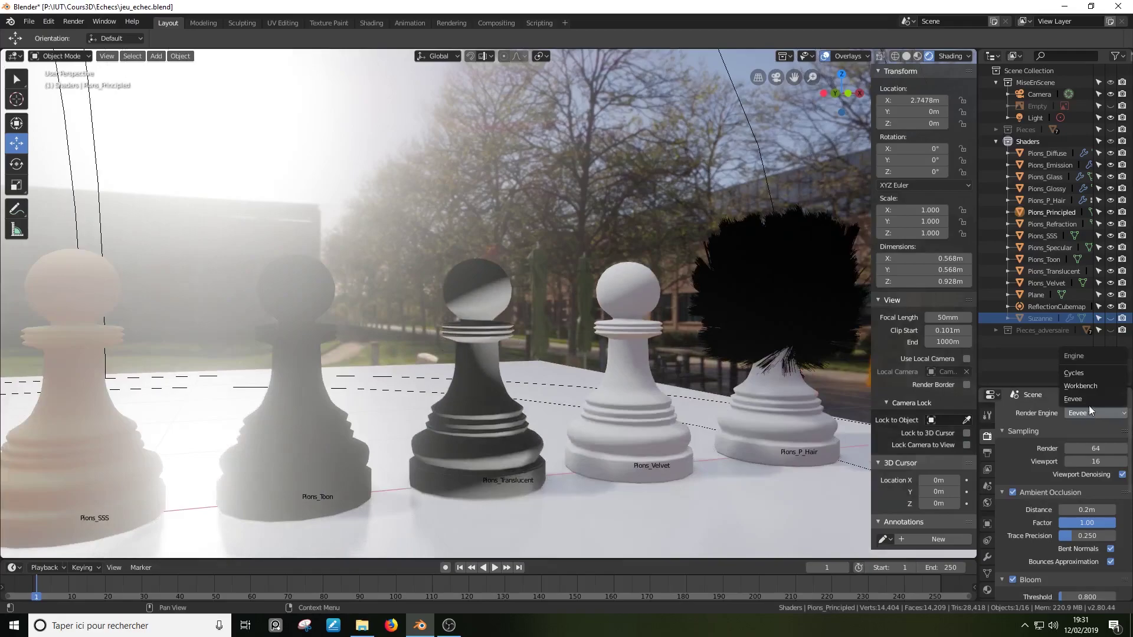
click(1085, 375)
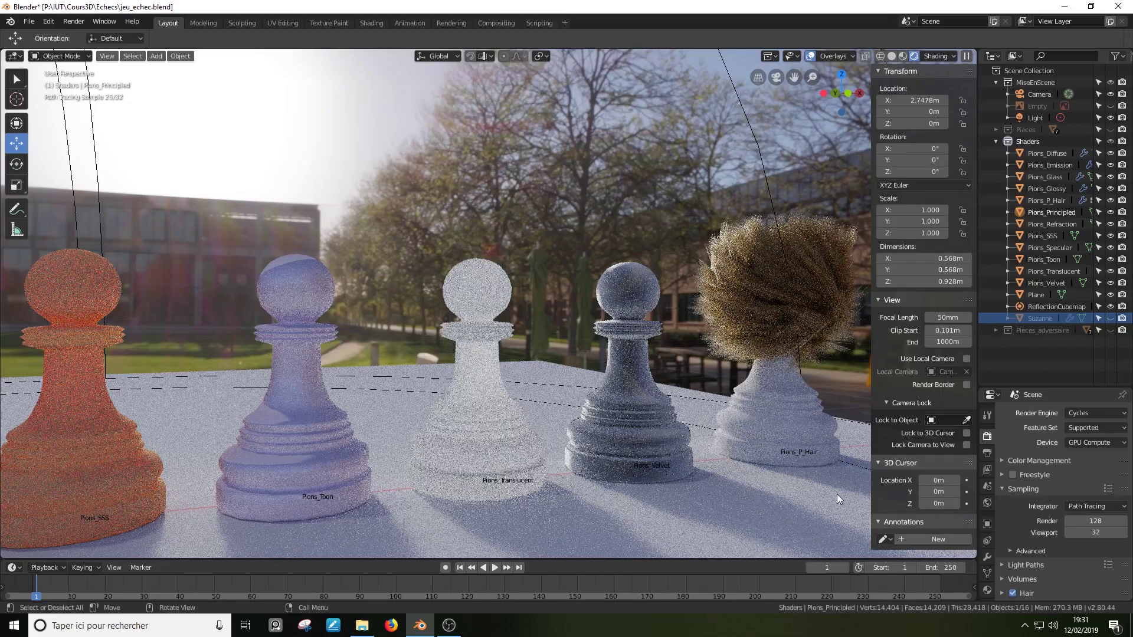
click(1115, 415)
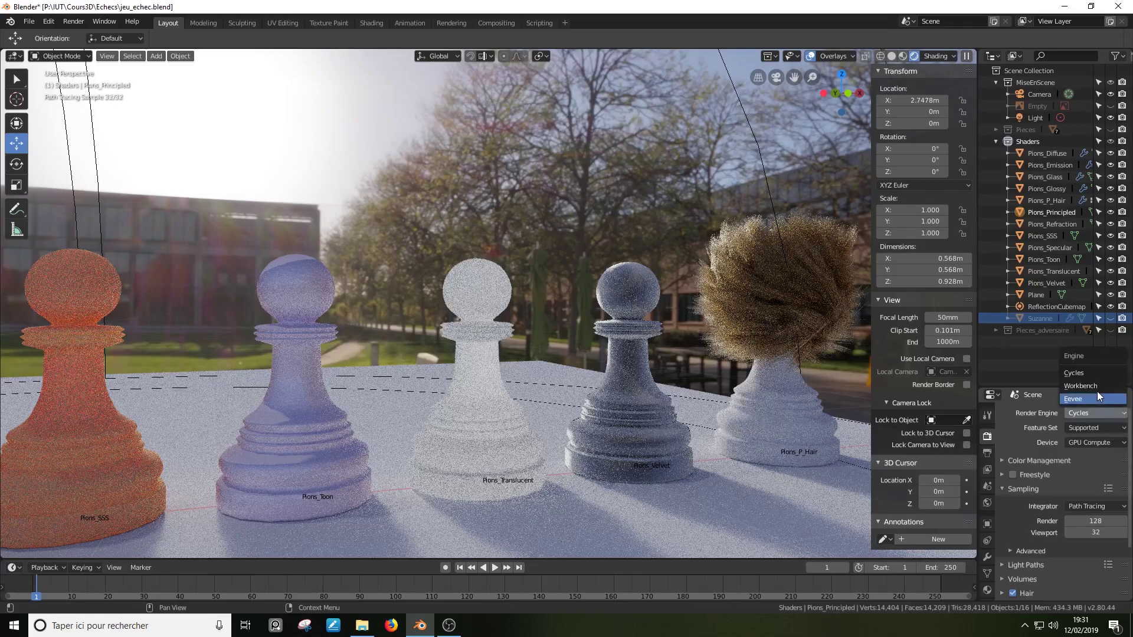
click(1096, 398)
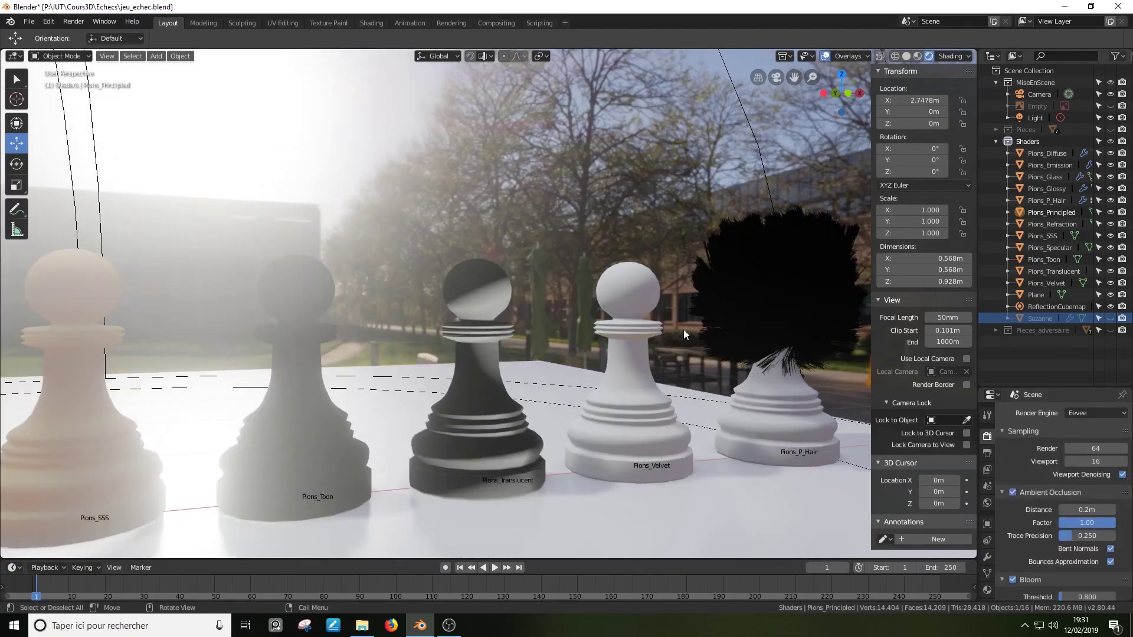
middle_drag(659, 309, 552, 327)
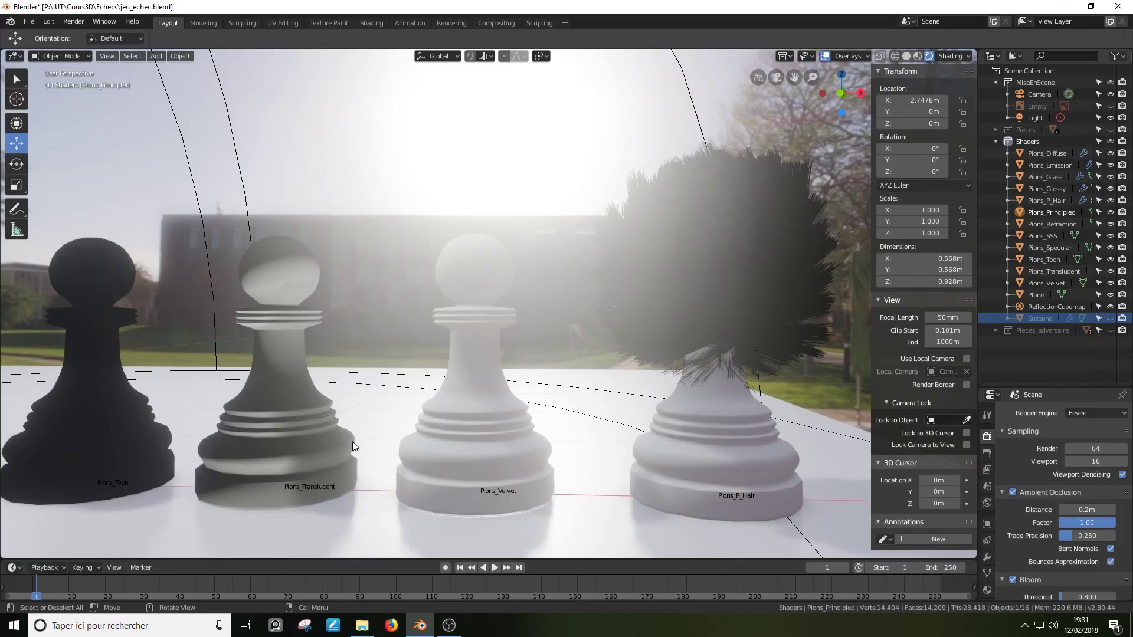
click(302, 423)
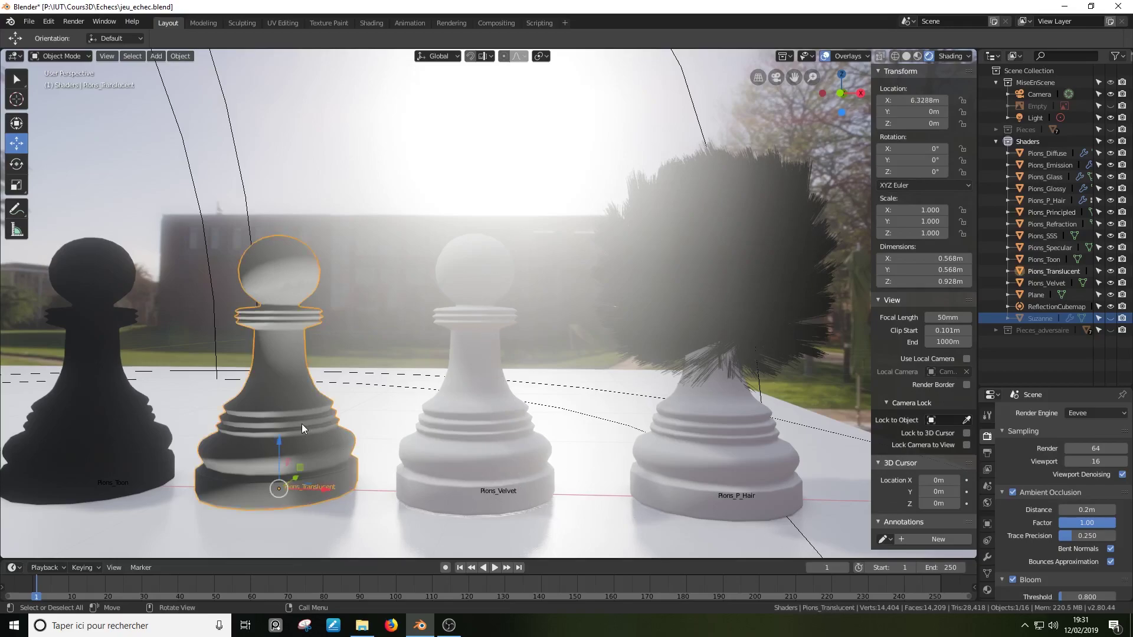
click(1098, 415)
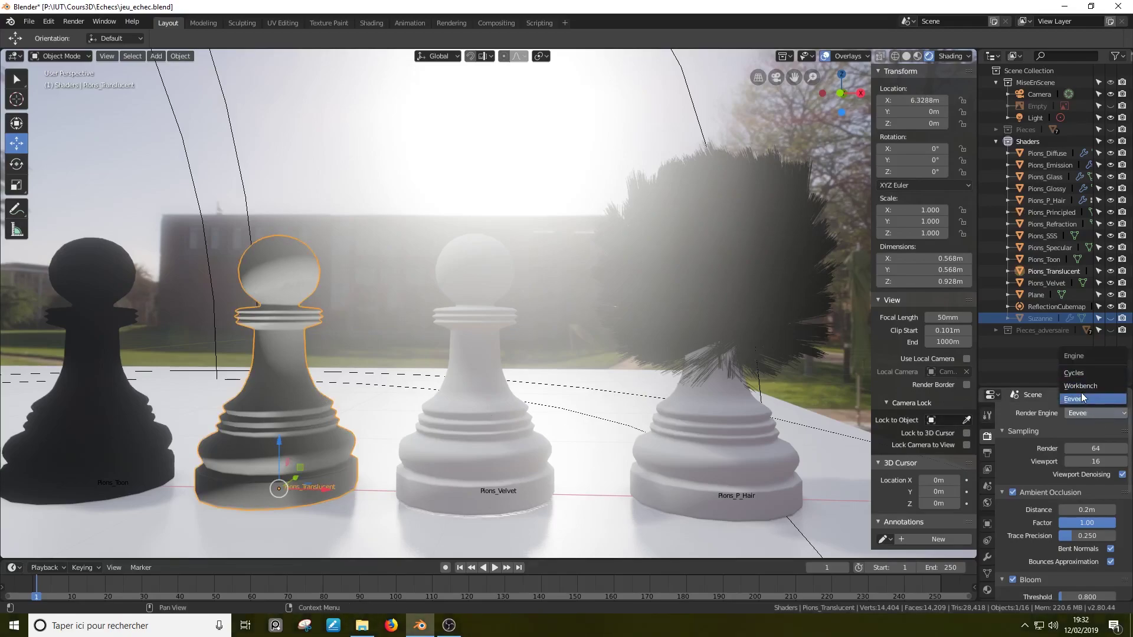
click(1081, 376)
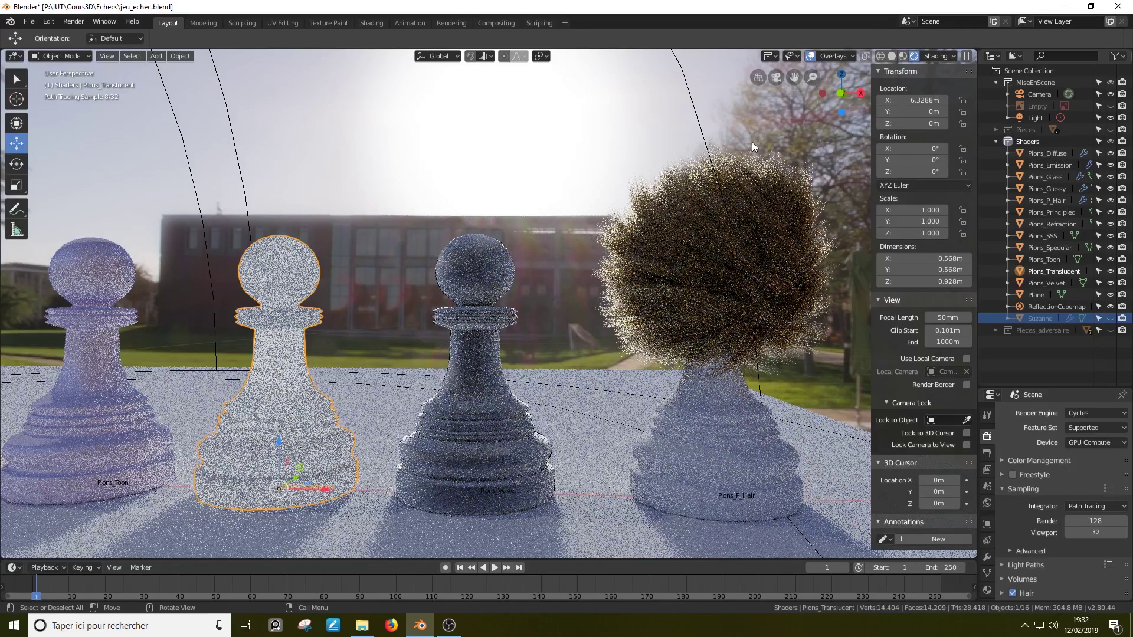
click(1090, 413)
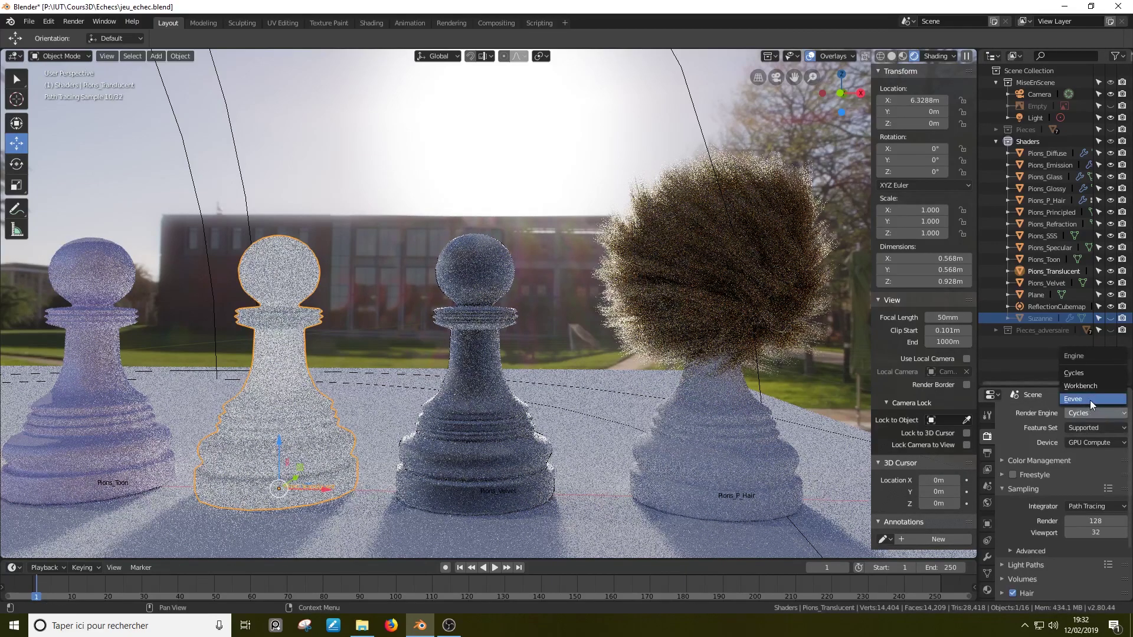
click(1090, 399)
scroll(708, 348, down, 5)
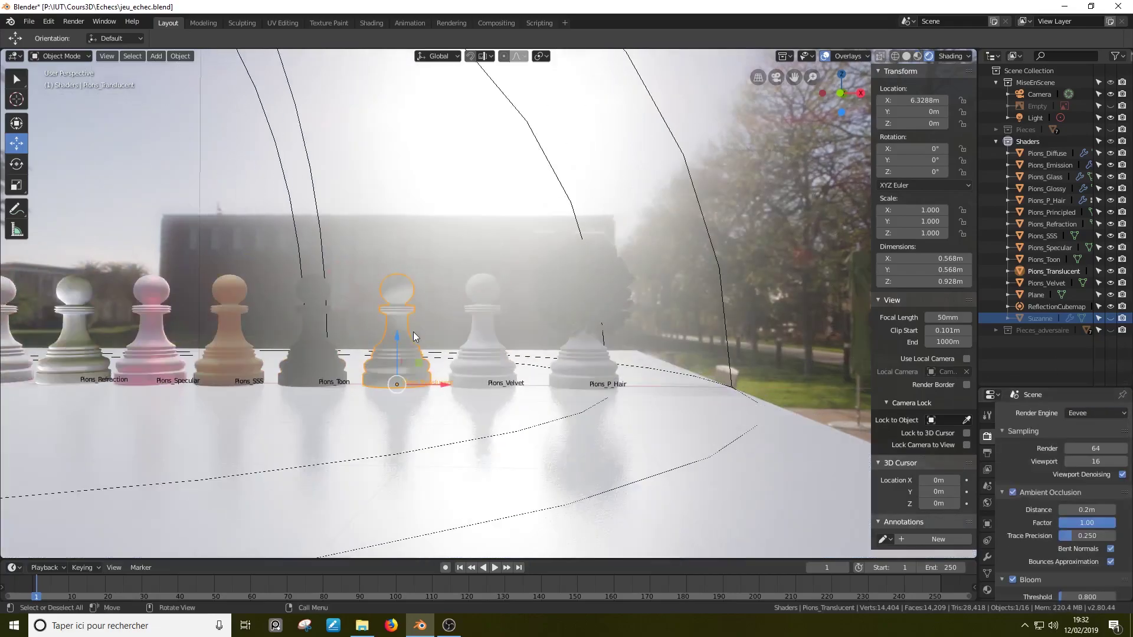
mouse_move(357, 349)
middle_down()
mouse_move(432, 381)
mouse_move(622, 392)
mouse_move(567, 402)
middle_up()
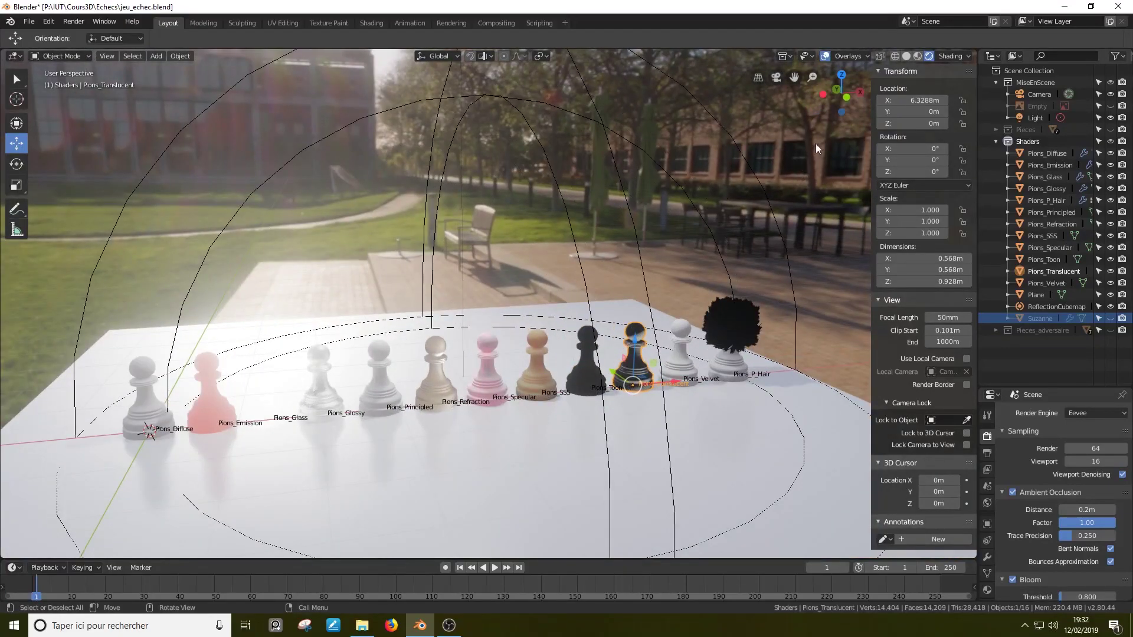
- Cycle the viewport through rendered, wireframe, solid and material preview shading
click(918, 57)
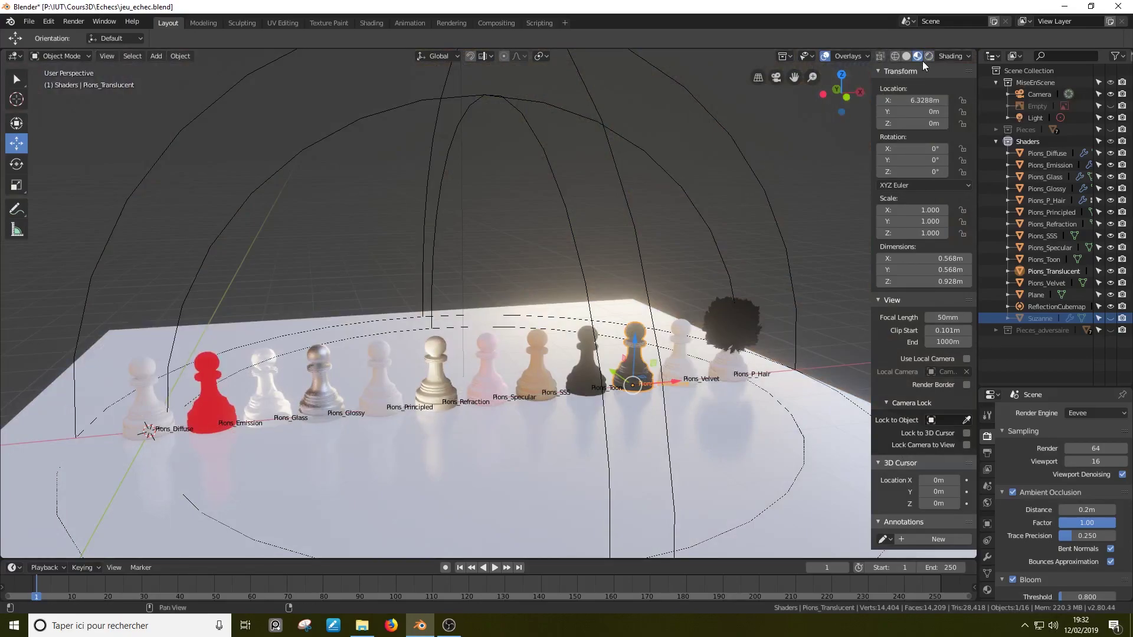
click(928, 58)
drag(812, 78, 815, 77)
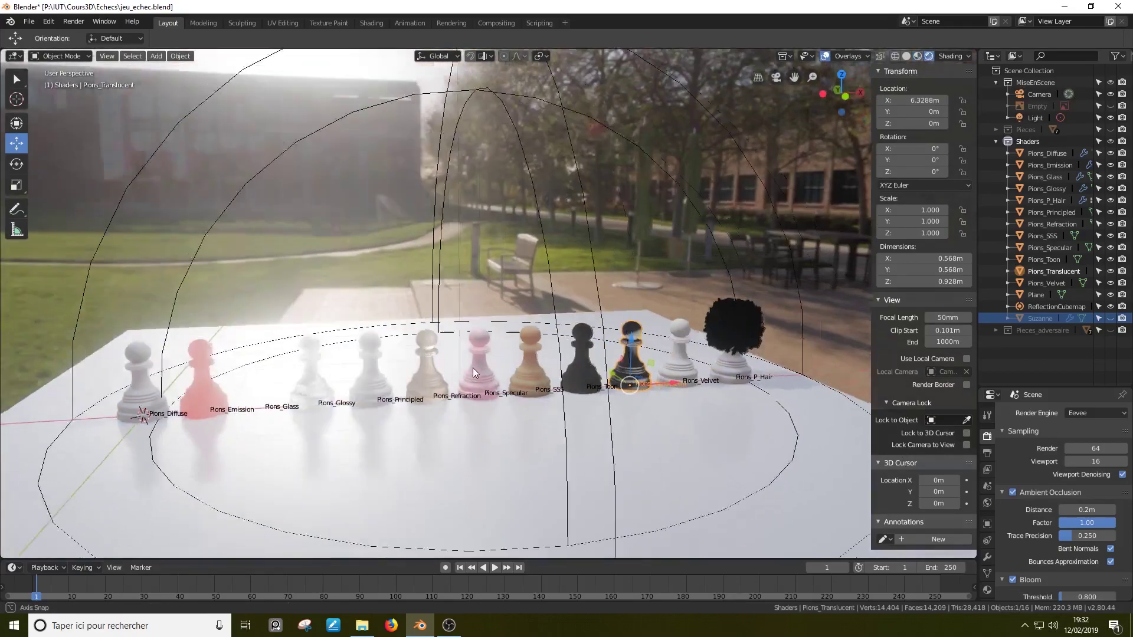
click(896, 56)
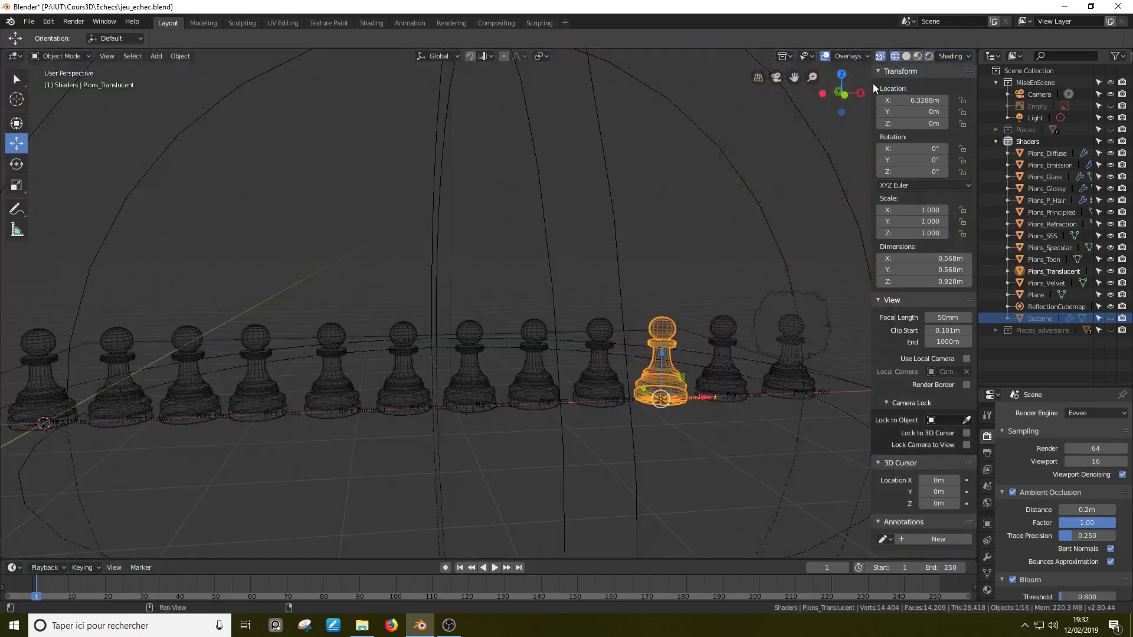
click(907, 58)
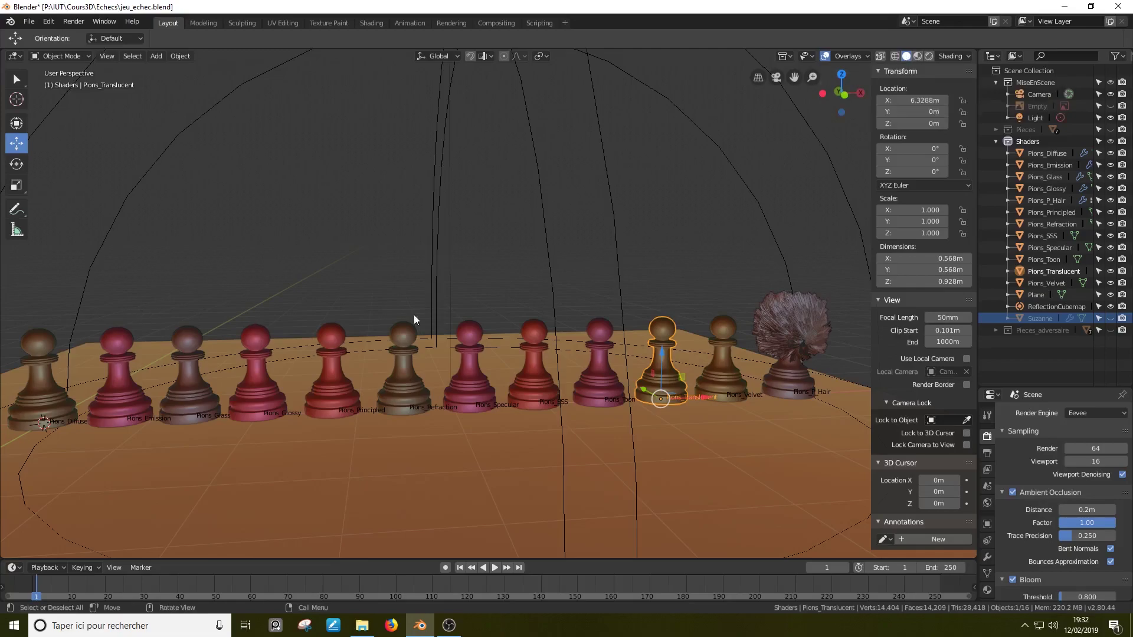
click(949, 56)
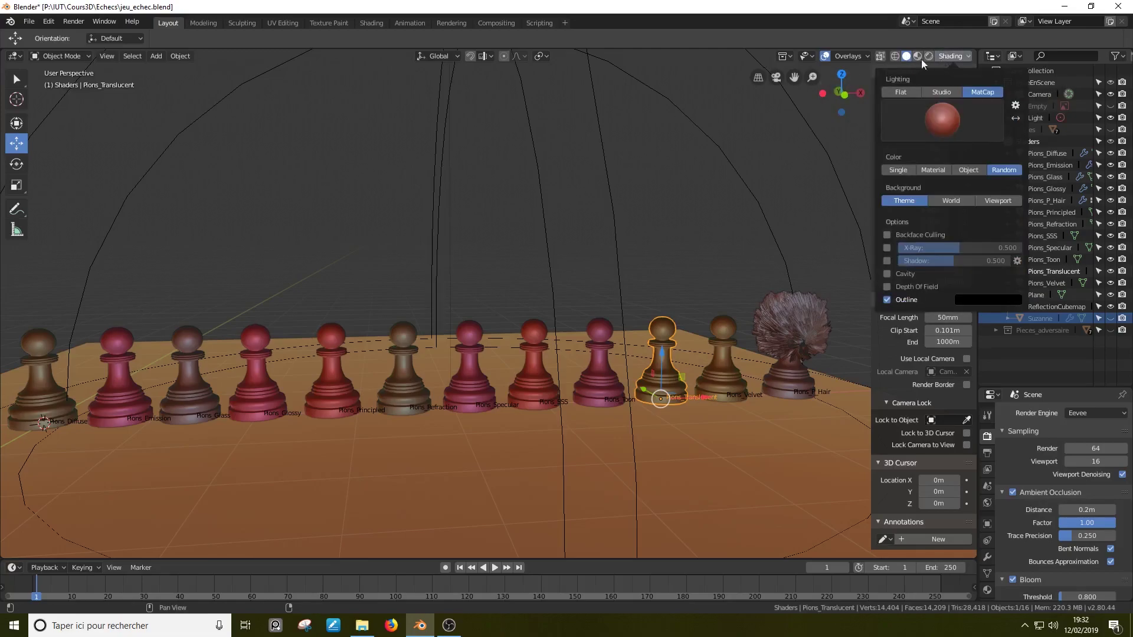
click(918, 56)
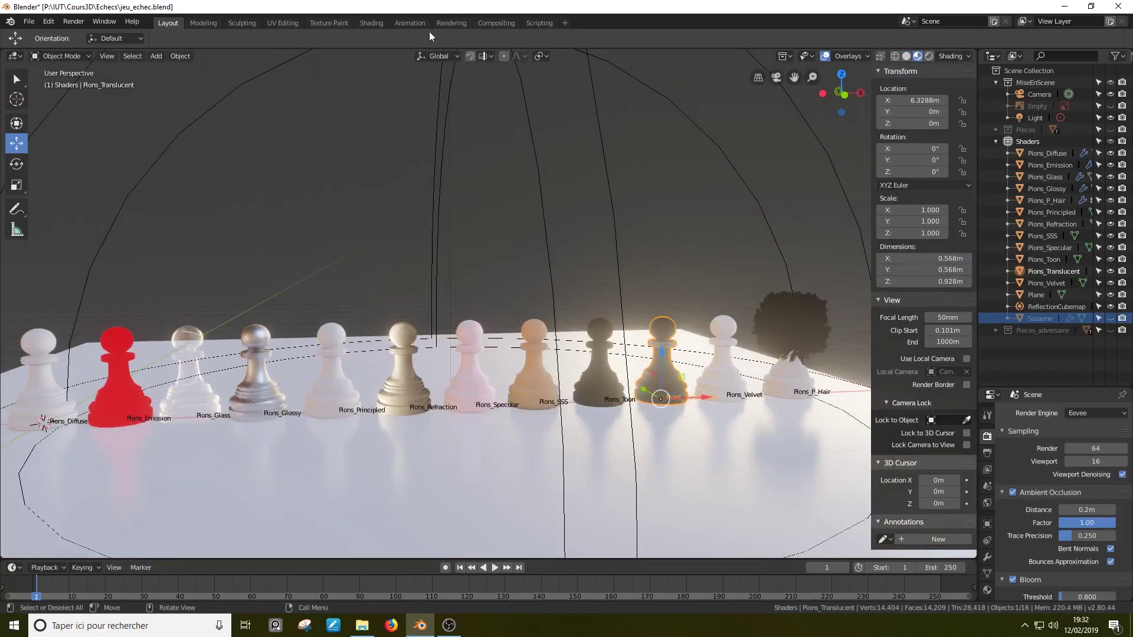
- Look at the pawns in the Shading workspace, then return to Layout
click(374, 26)
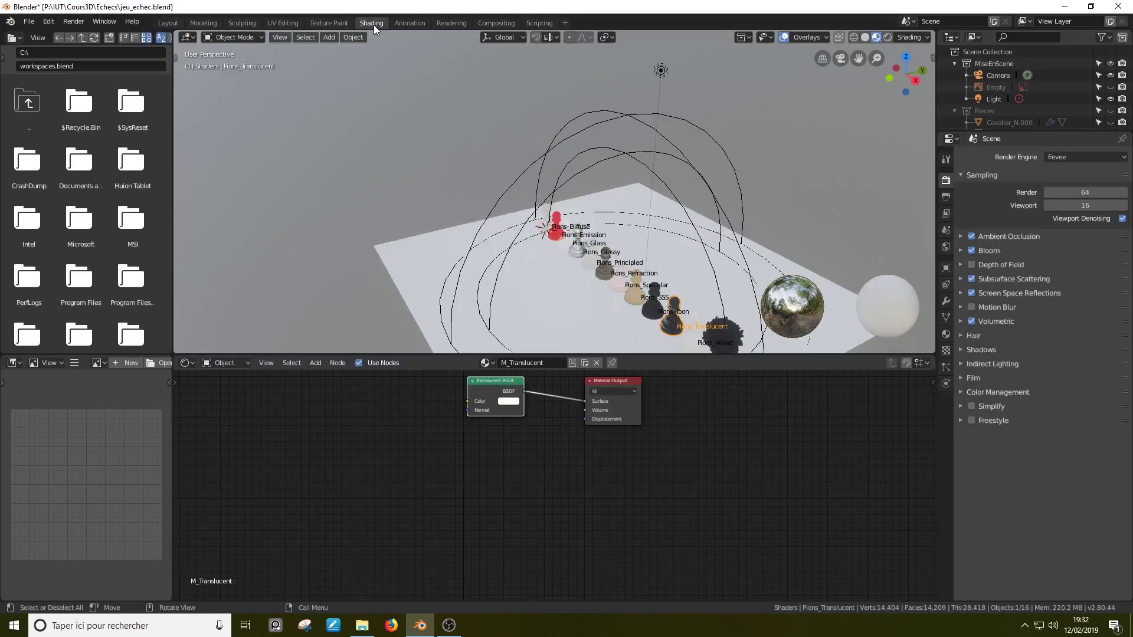
mouse_move(657, 255)
middle_down()
mouse_move(680, 235)
mouse_move(670, 229)
middle_up()
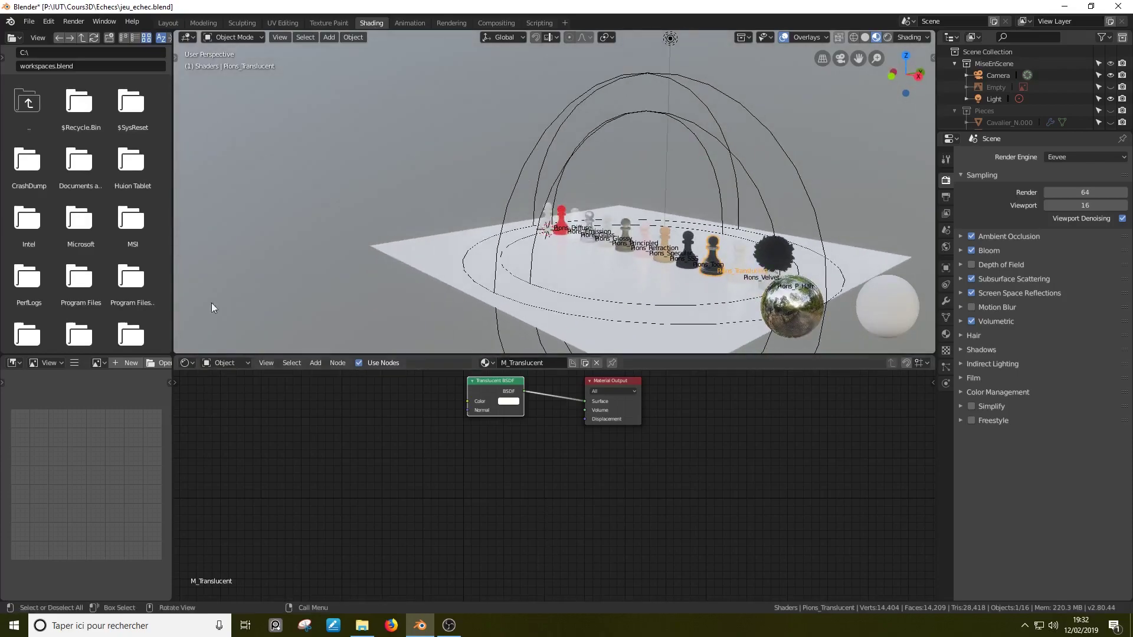
click(167, 24)
scroll(448, 218, down, 3)
scroll(490, 301, up, 3)
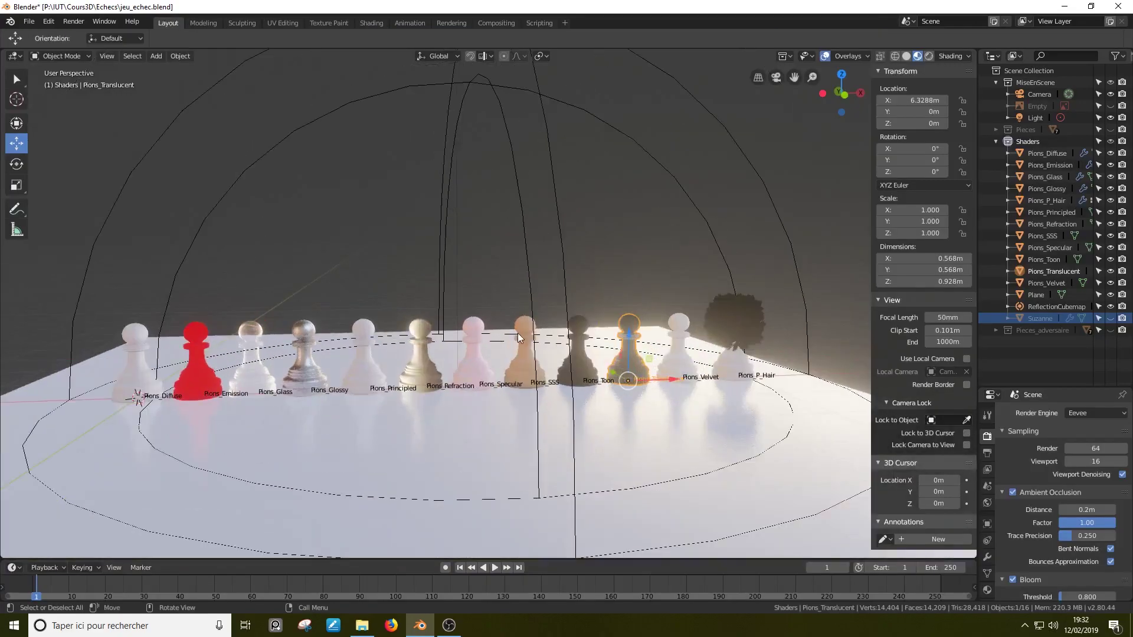
- Unhide and select Suzanne, adding then removing empty material slots
click(1110, 319)
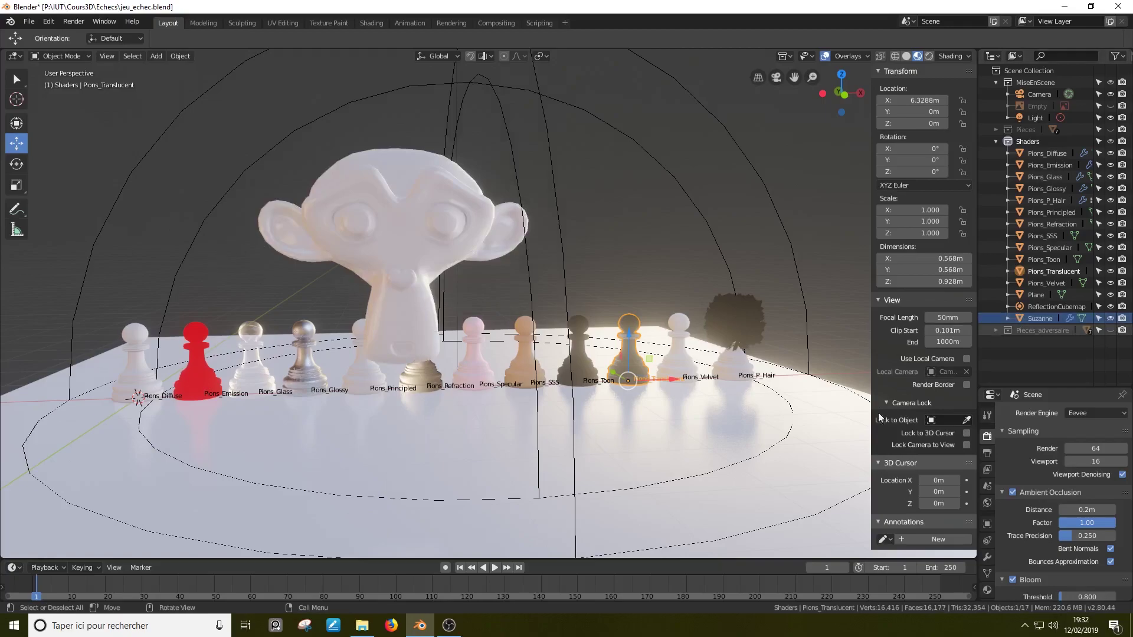
scroll(988, 525, down, 2)
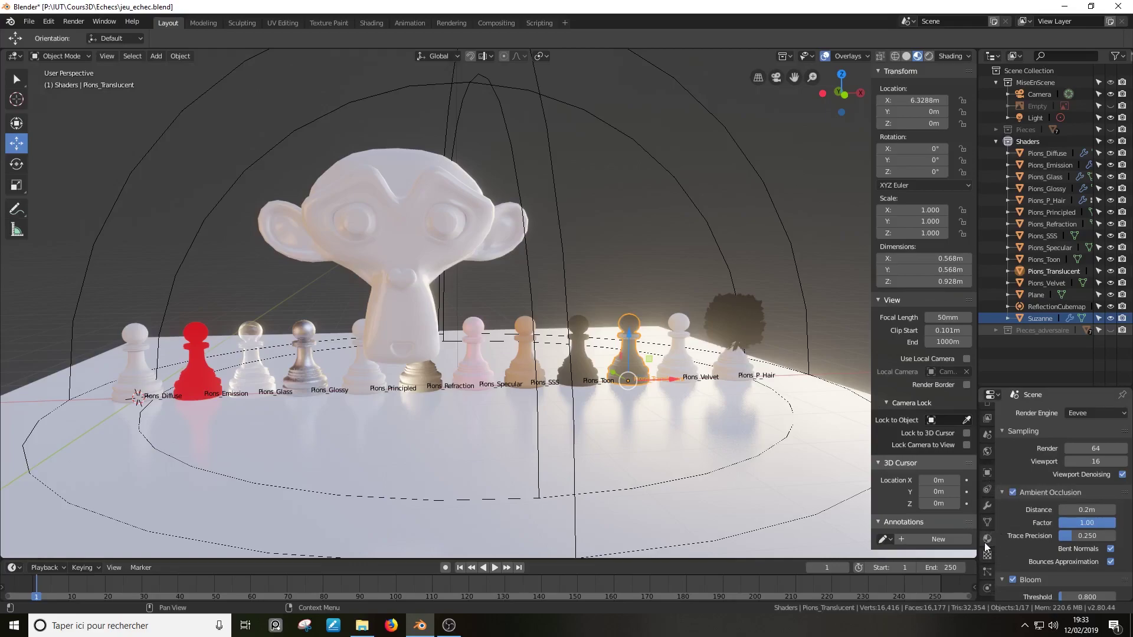
click(986, 543)
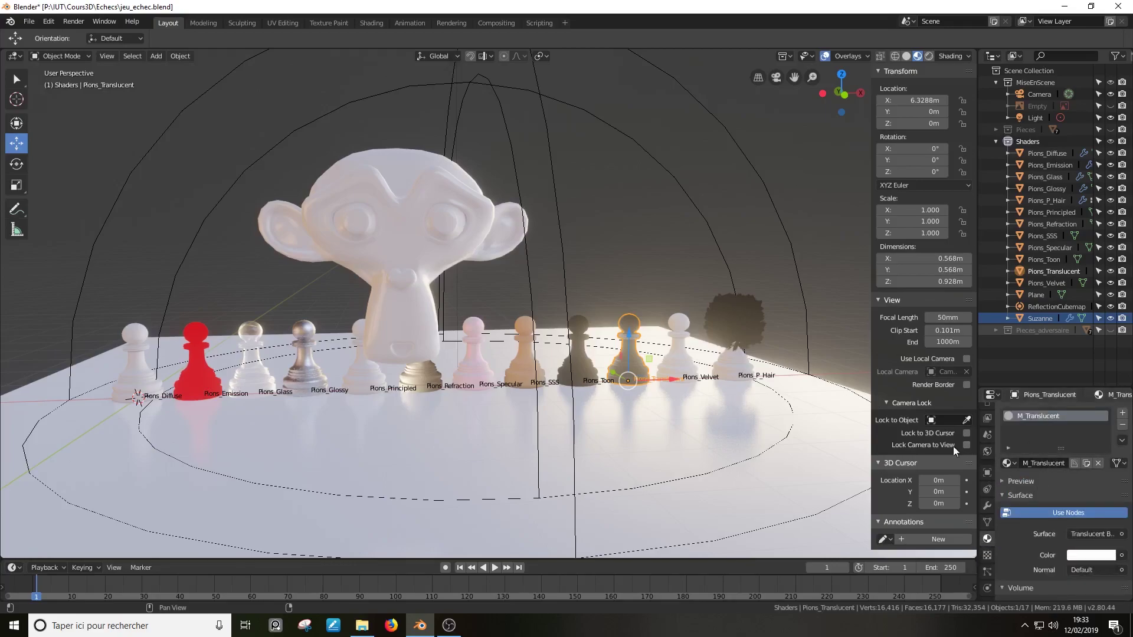
click(428, 218)
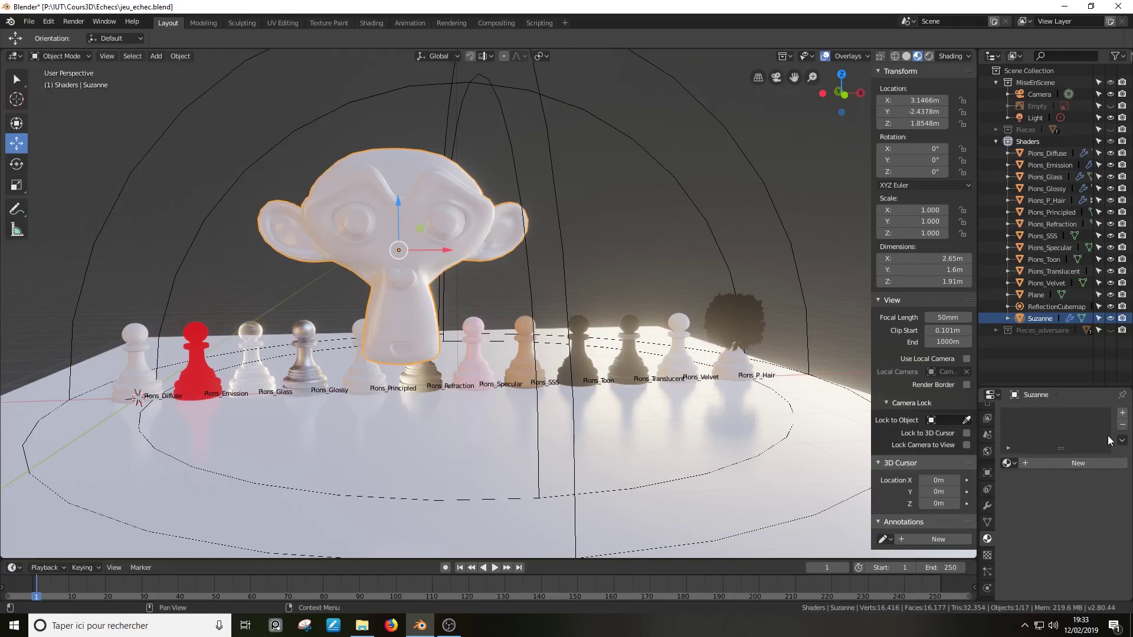
click(1122, 415)
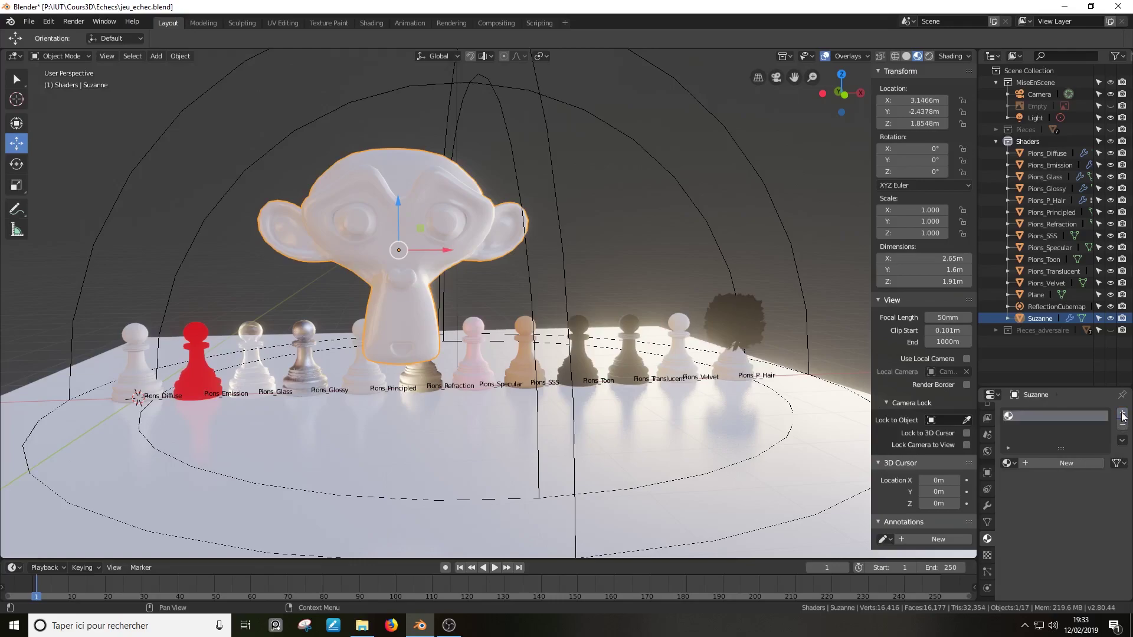
click(1123, 415)
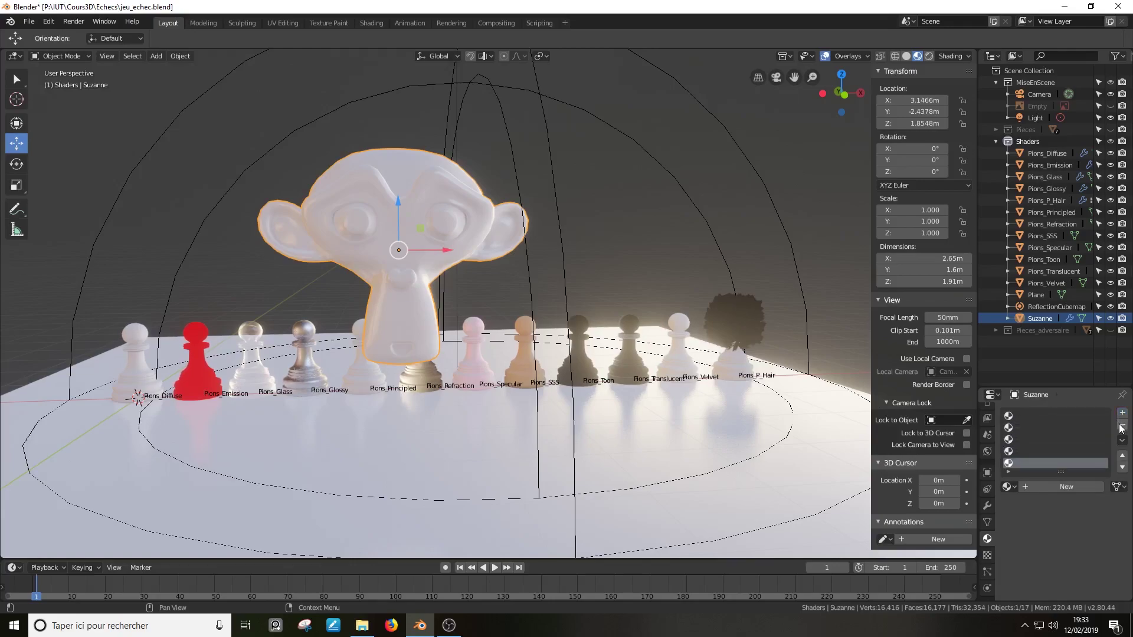
click(1123, 426)
click(1122, 426)
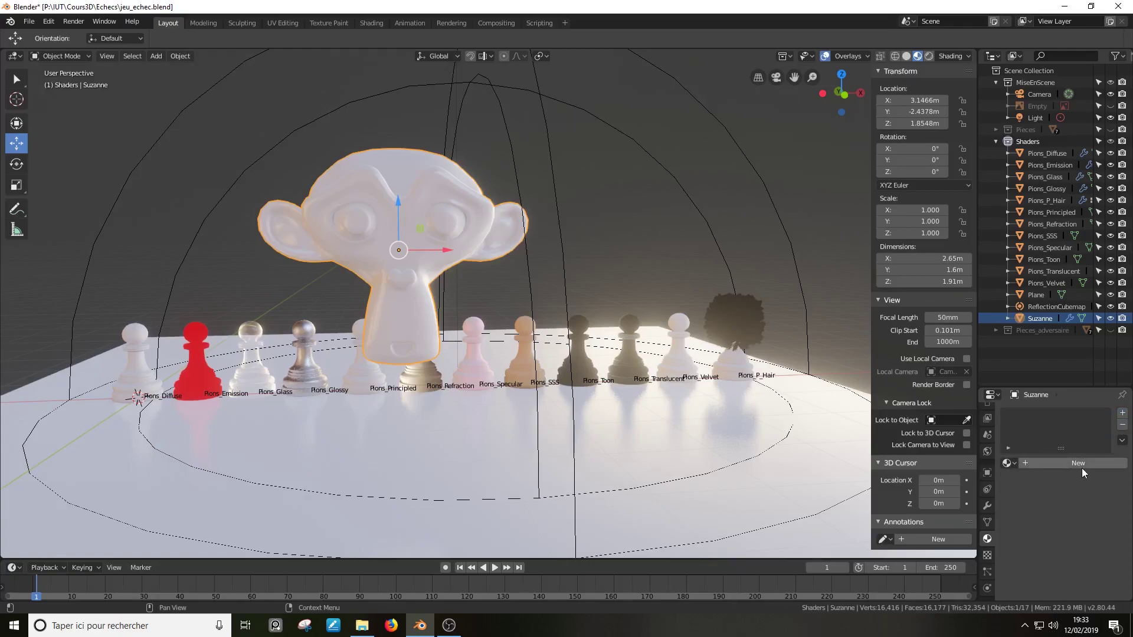
- Try the M_Glass material on Suzanne, then unlink it
click(1008, 463)
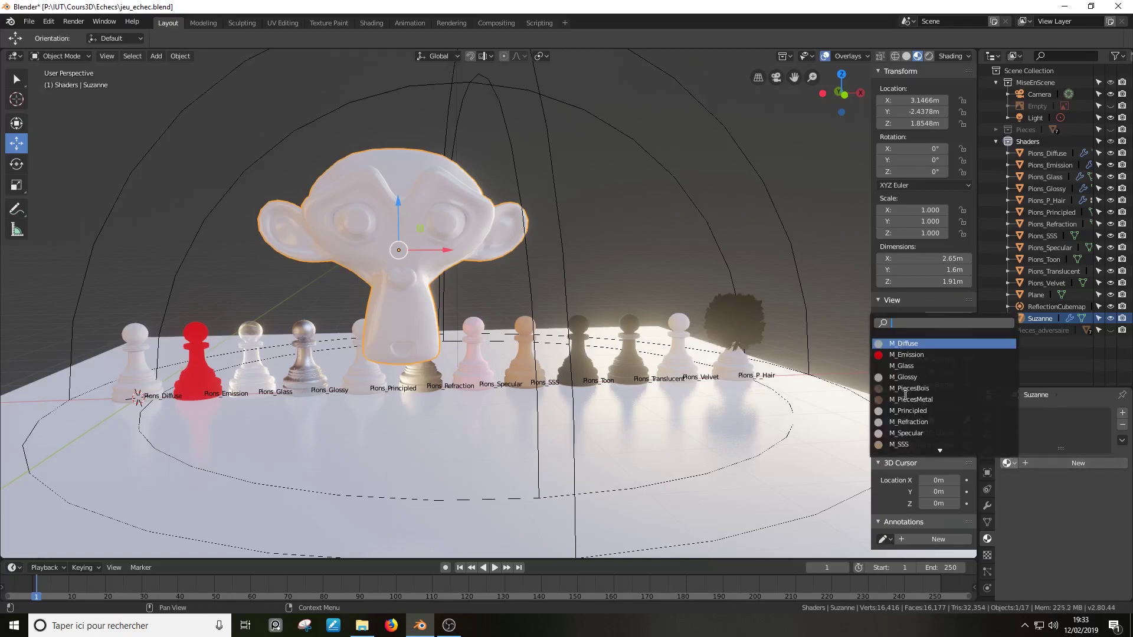
click(903, 366)
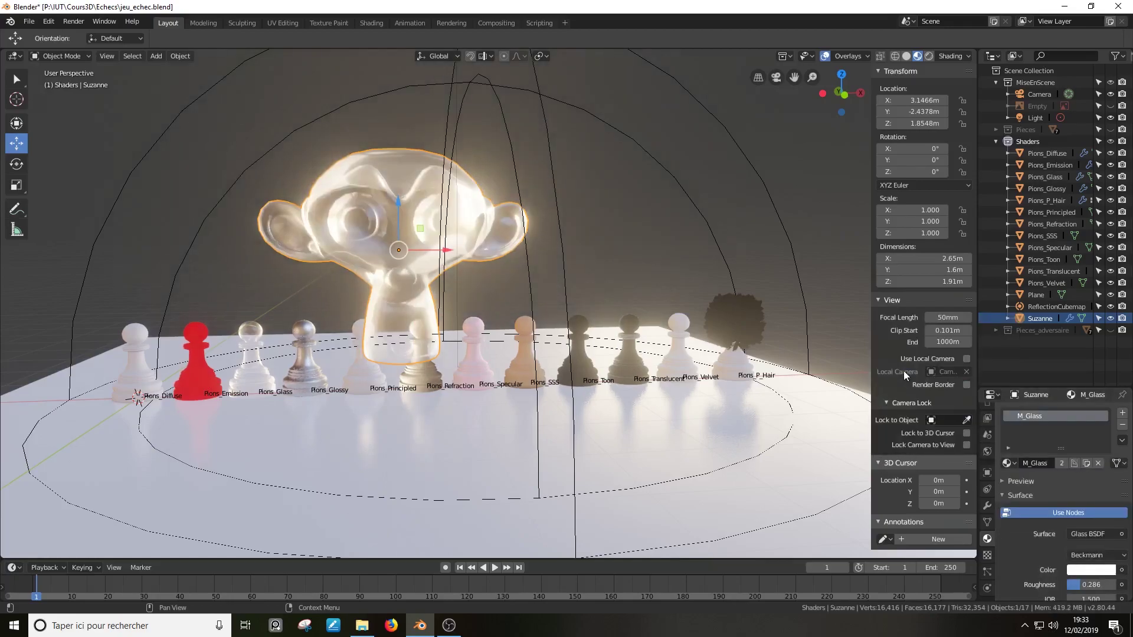
middle_drag(449, 260, 497, 276)
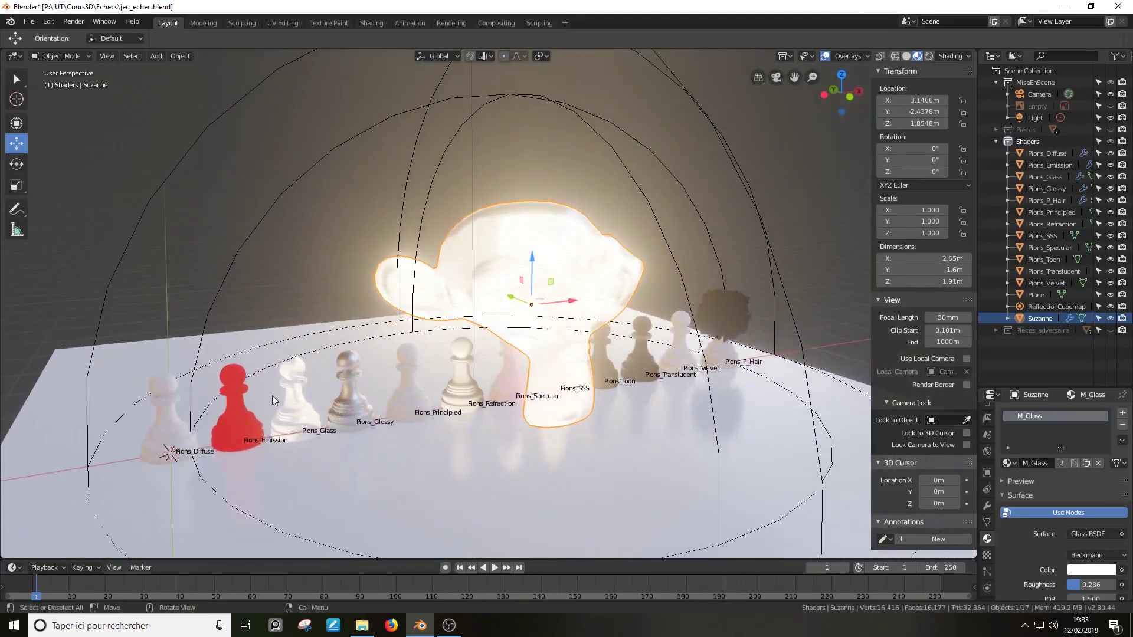
click(1008, 464)
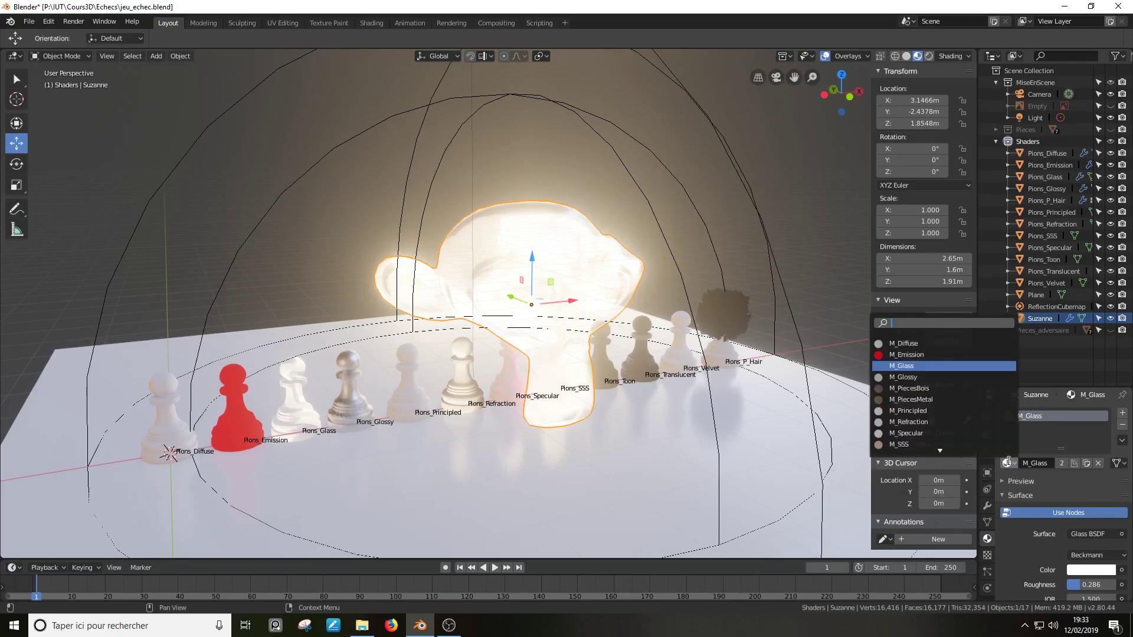
click(1122, 425)
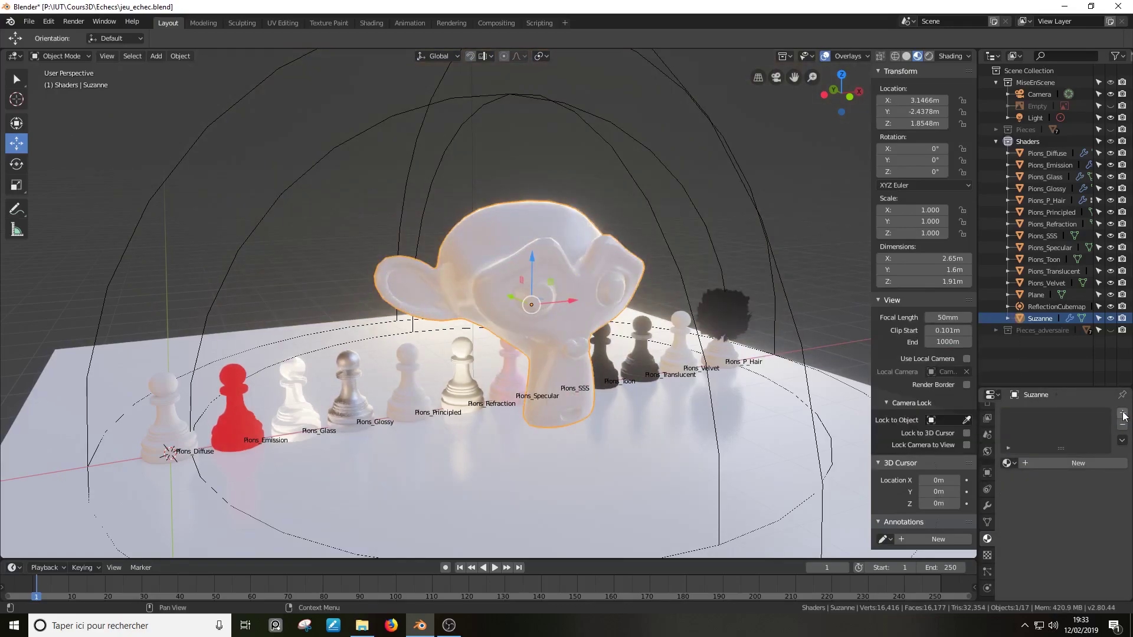
- Create a new material for Suzanne named M_Suzanne
click(1057, 463)
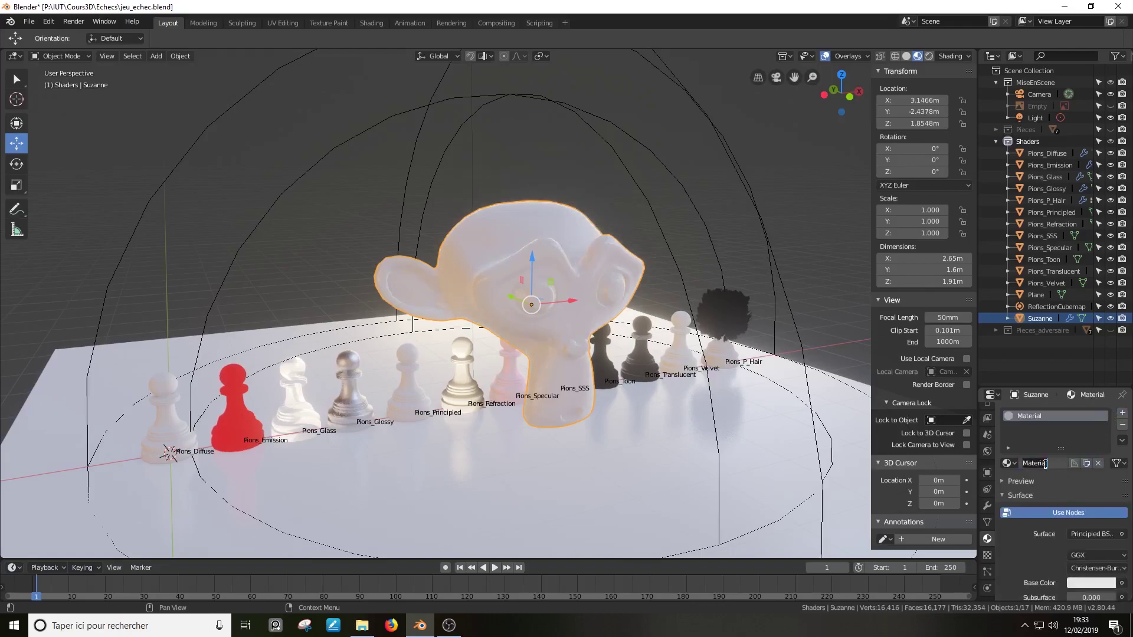
double_click(1045, 463)
text(m)
text(M)
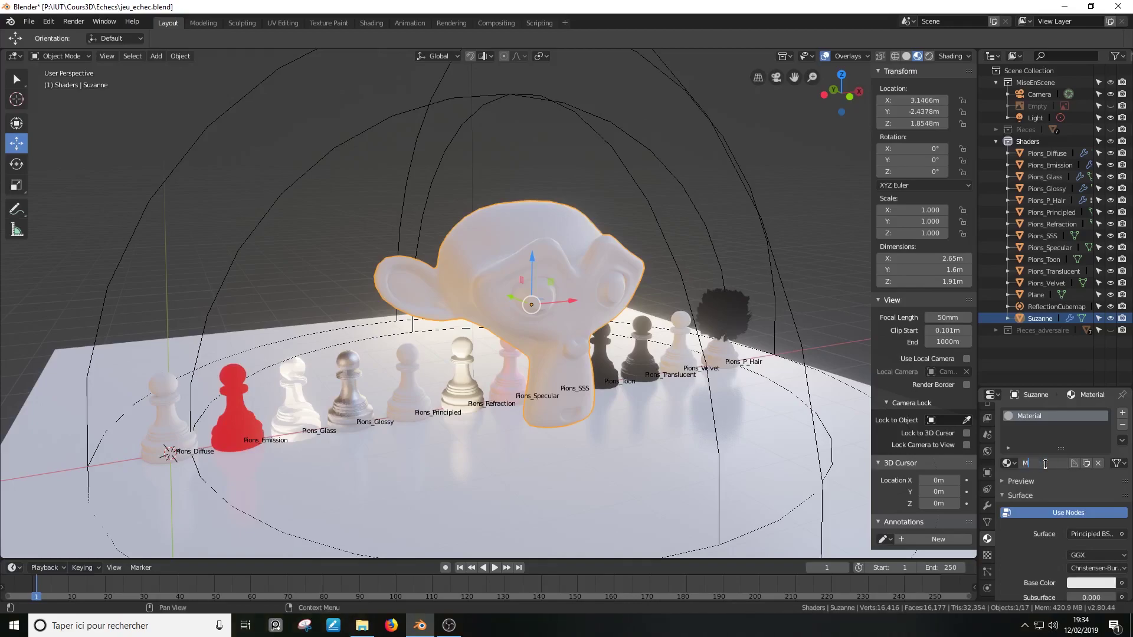
text(_Suzanne)
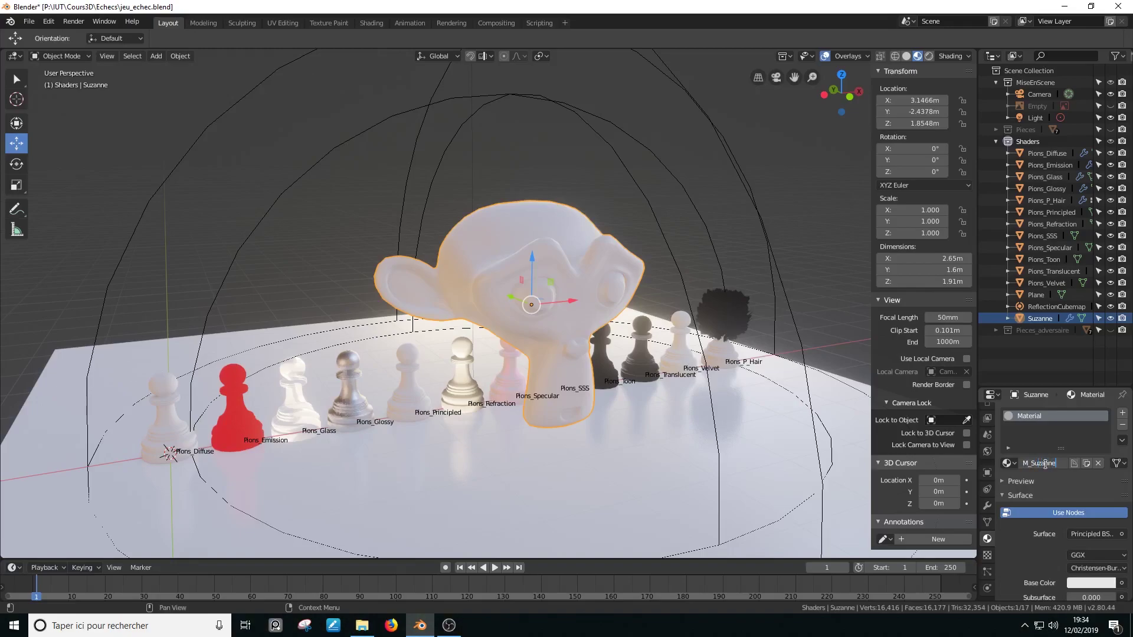
key(Return)
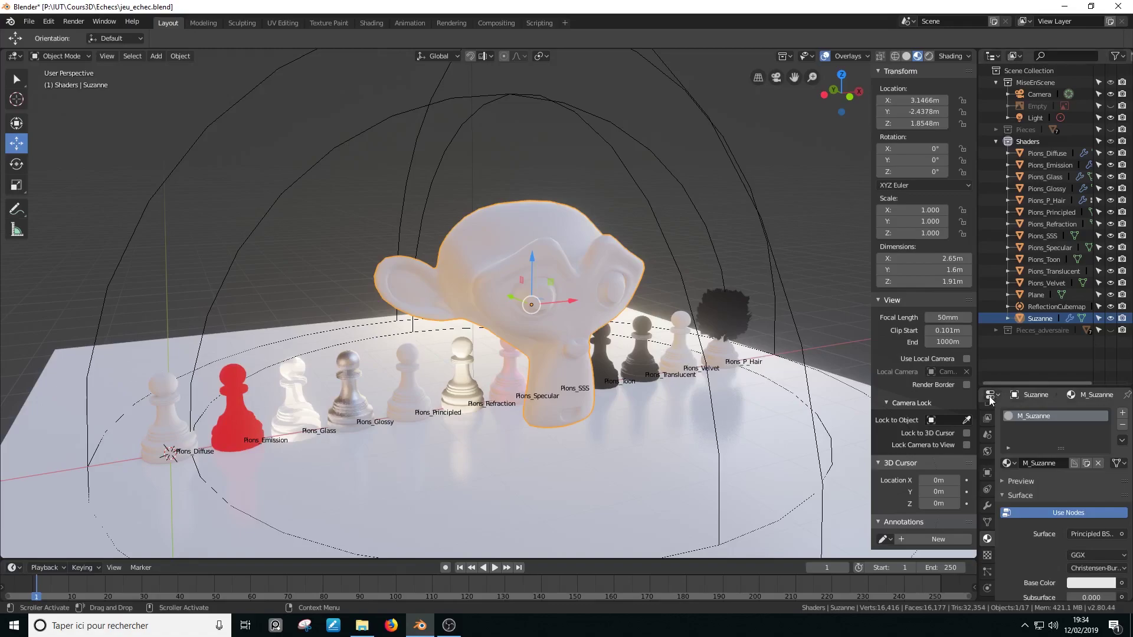
- Enlarge the Properties editor and toggle Use Nodes off and back on
drag(976, 401, 846, 401)
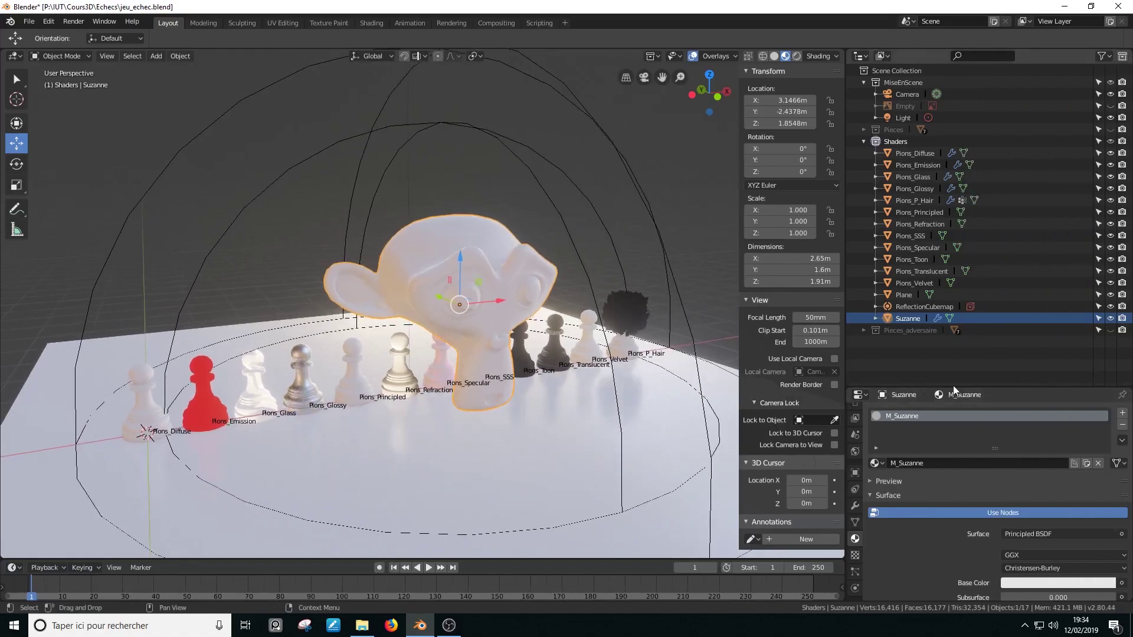
drag(954, 388, 970, 116)
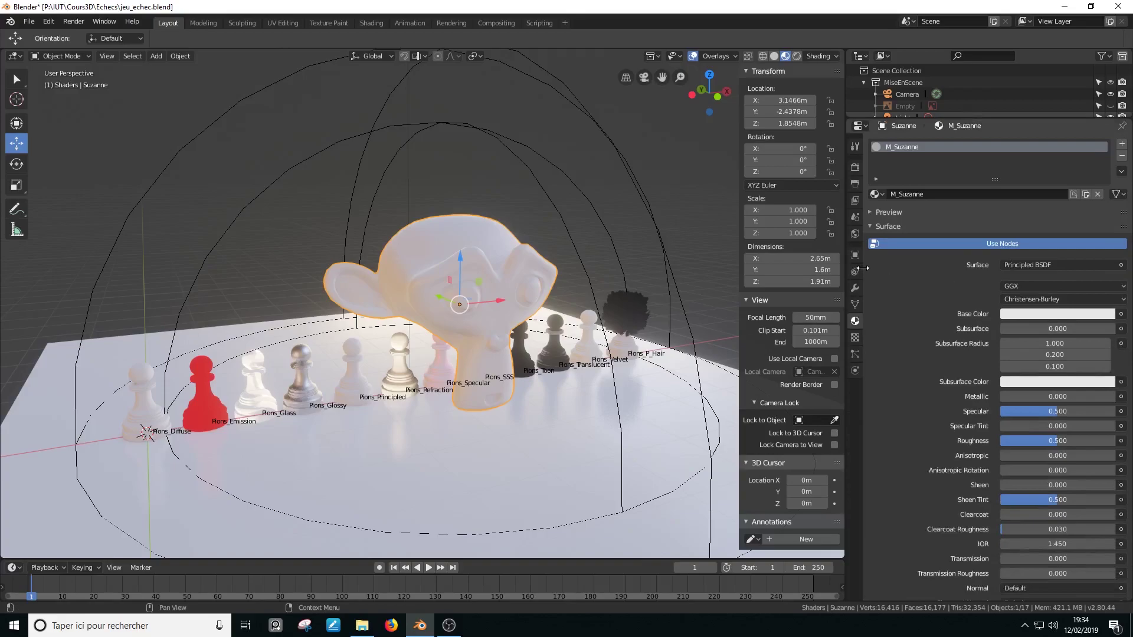
click(996, 244)
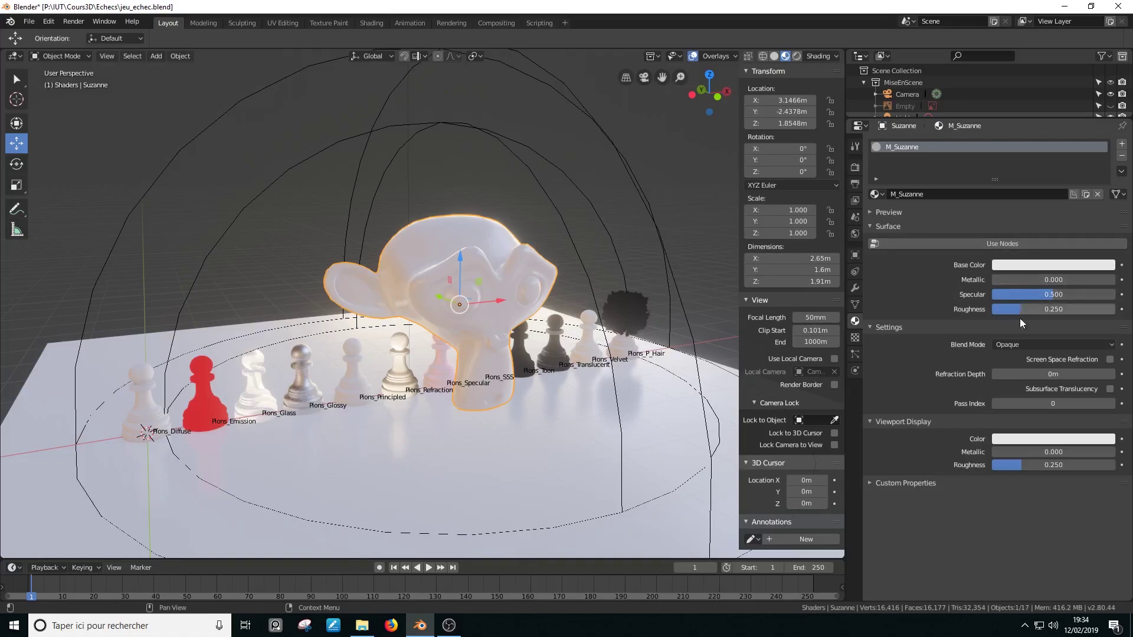
click(1017, 243)
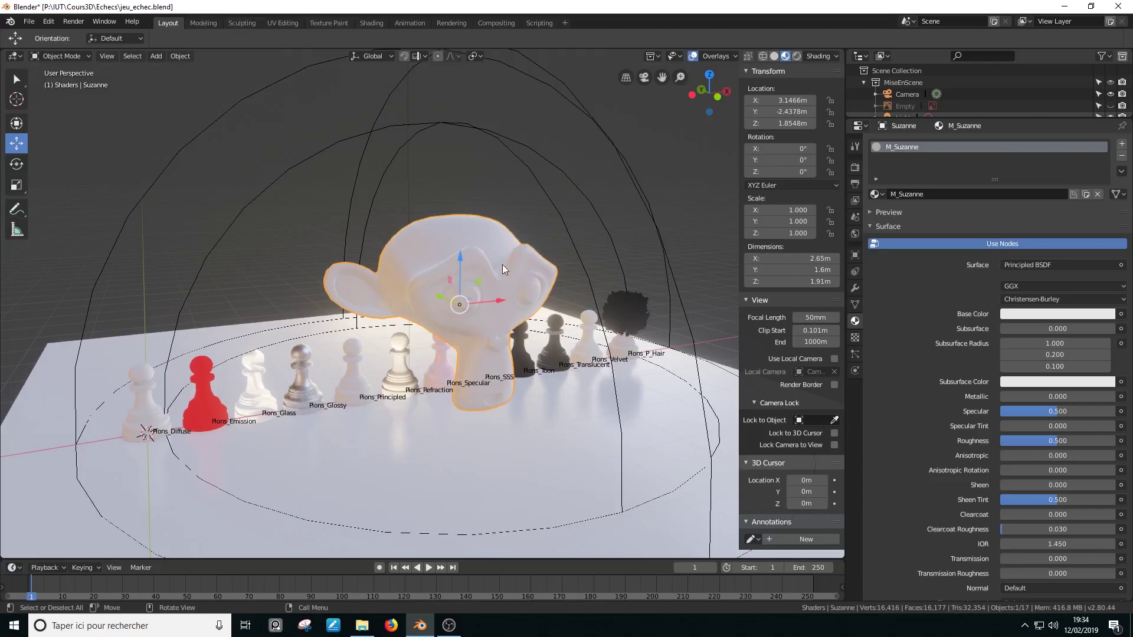
- Switch M_Suzanne's surface shader to Holdout, then back to Principled BSDF
click(1071, 267)
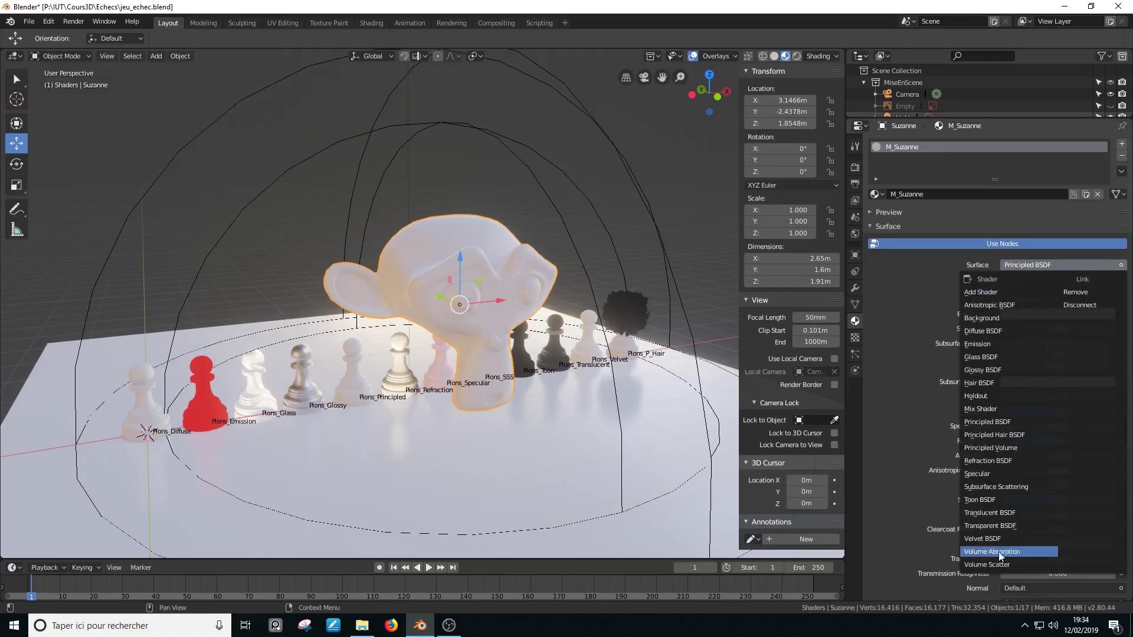
click(987, 422)
click(1054, 269)
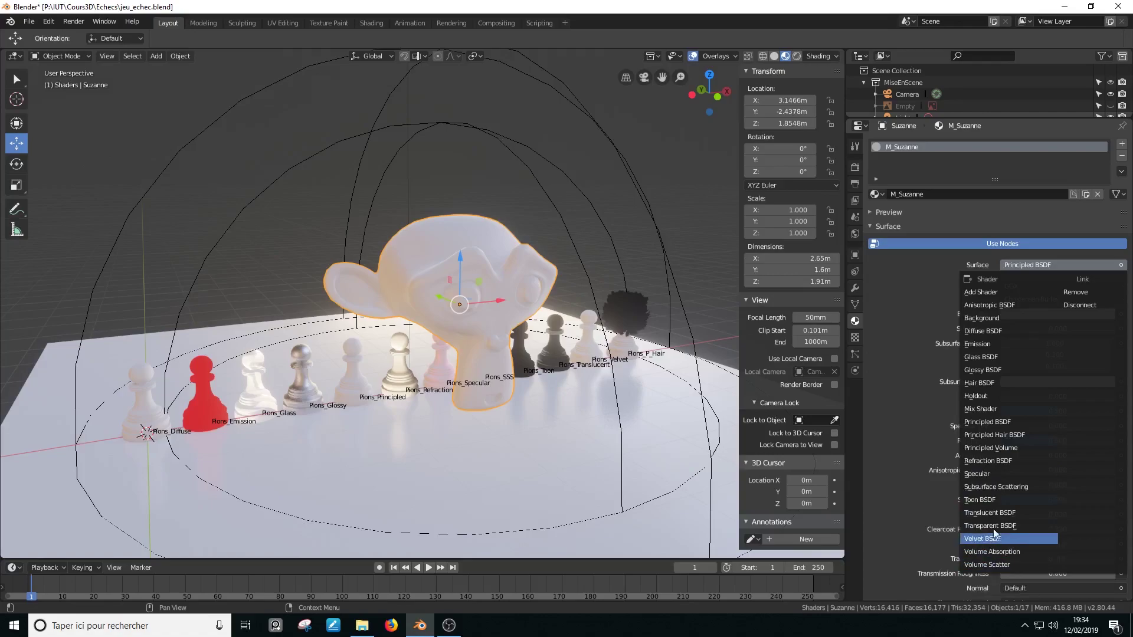
click(1019, 400)
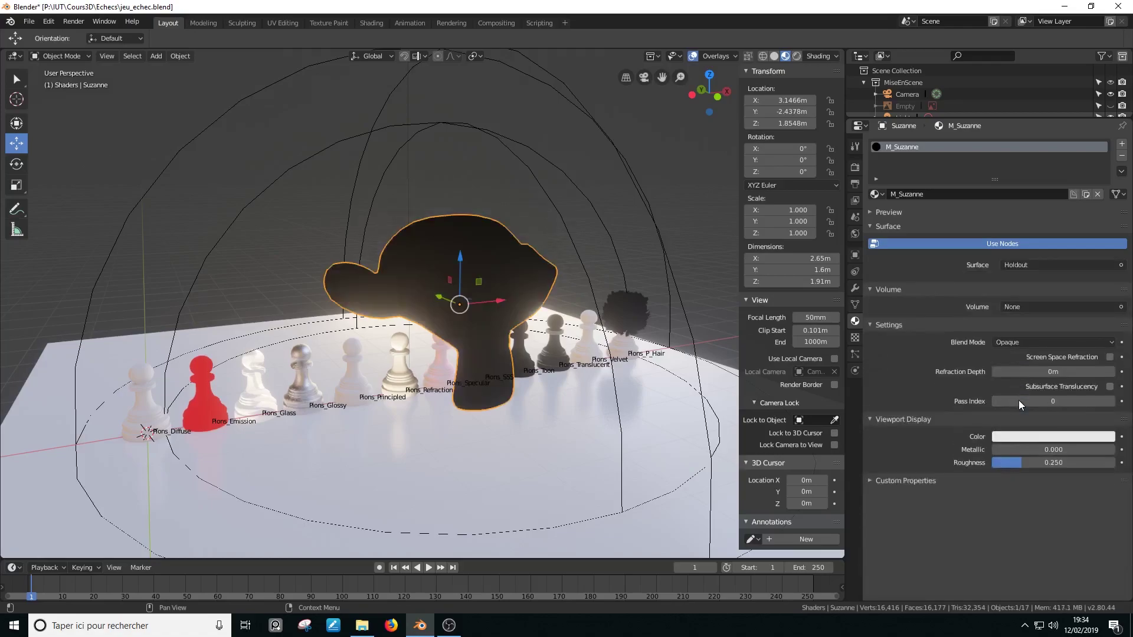
click(1034, 265)
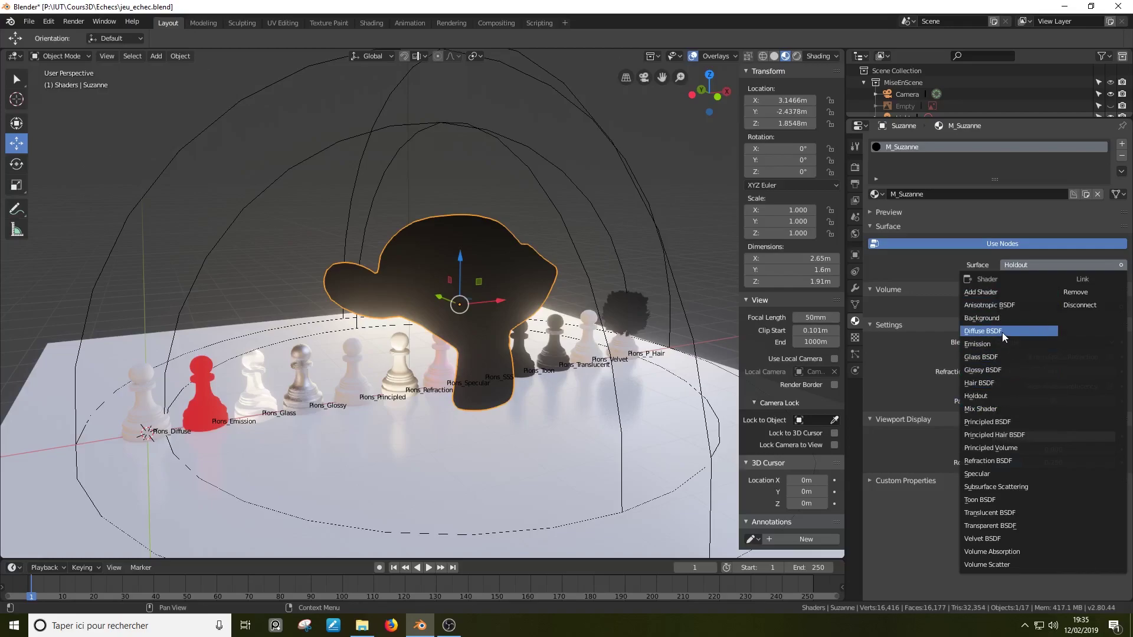
click(1002, 422)
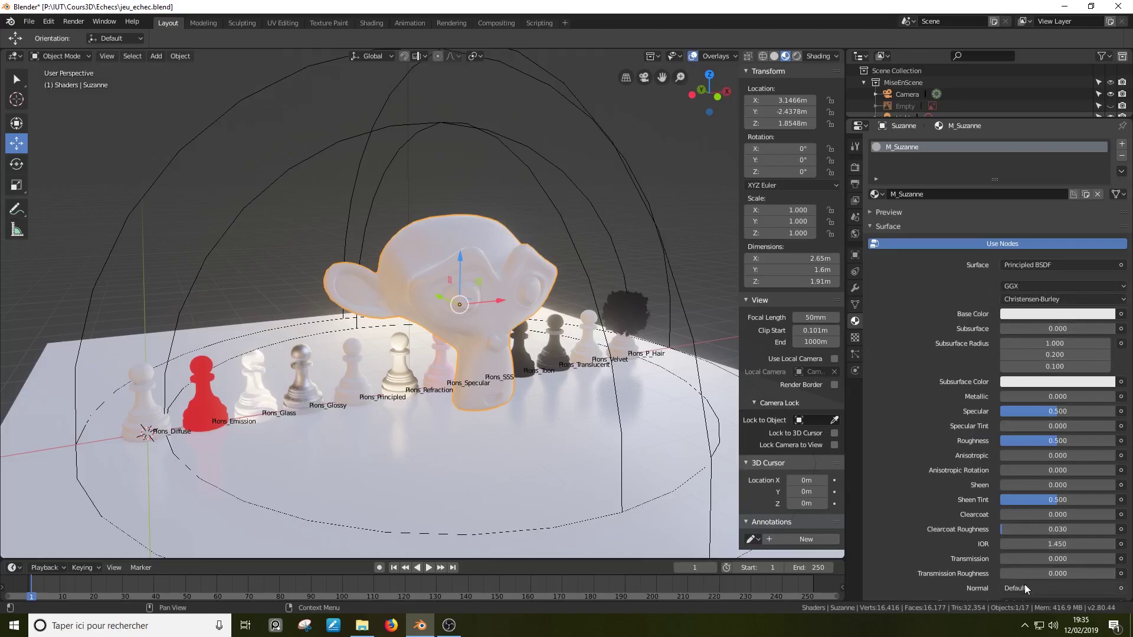
- Lighten M_Suzanne's base colour to near-white and raise subsurface close to 1
click(1049, 314)
click(1059, 223)
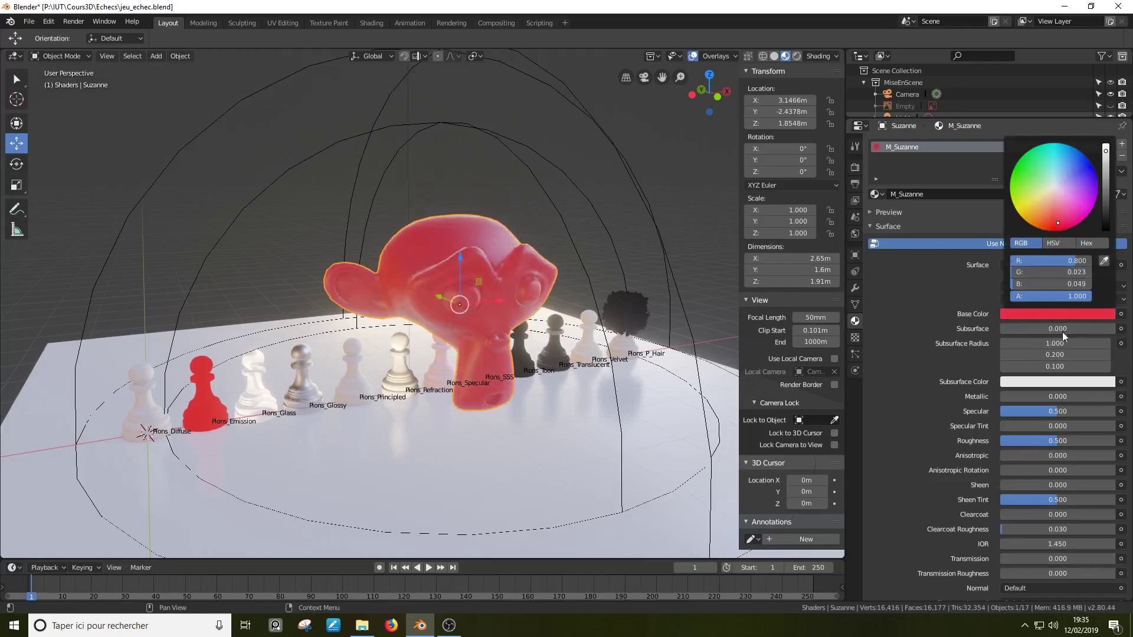
click(1045, 314)
drag(1051, 222, 1055, 183)
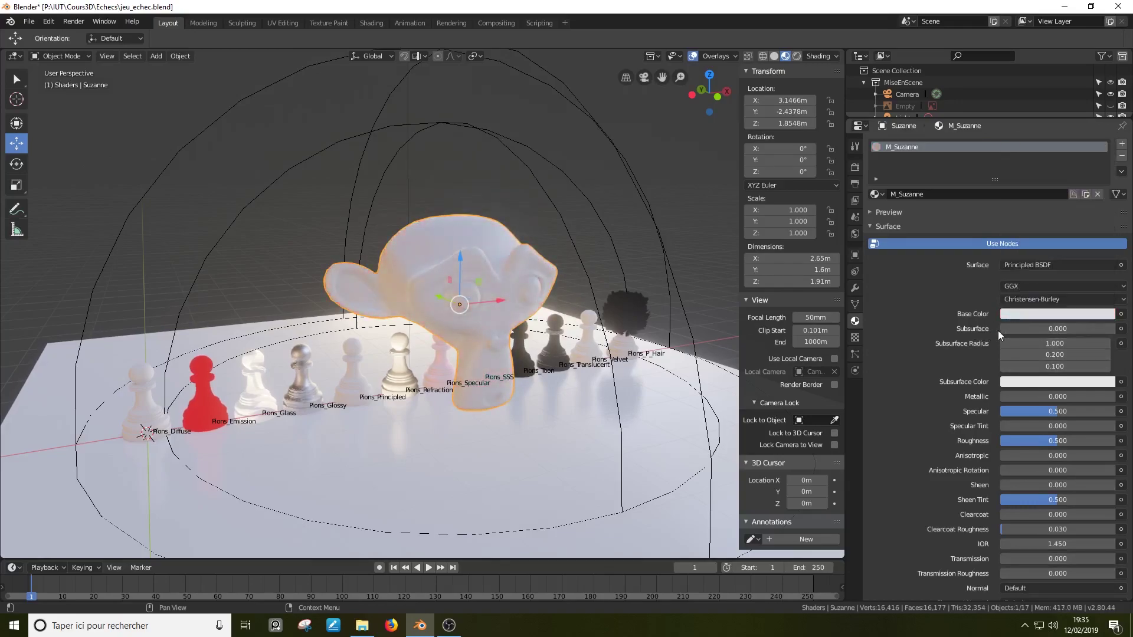
drag(1021, 329, 1104, 329)
middle_drag(580, 351, 546, 358)
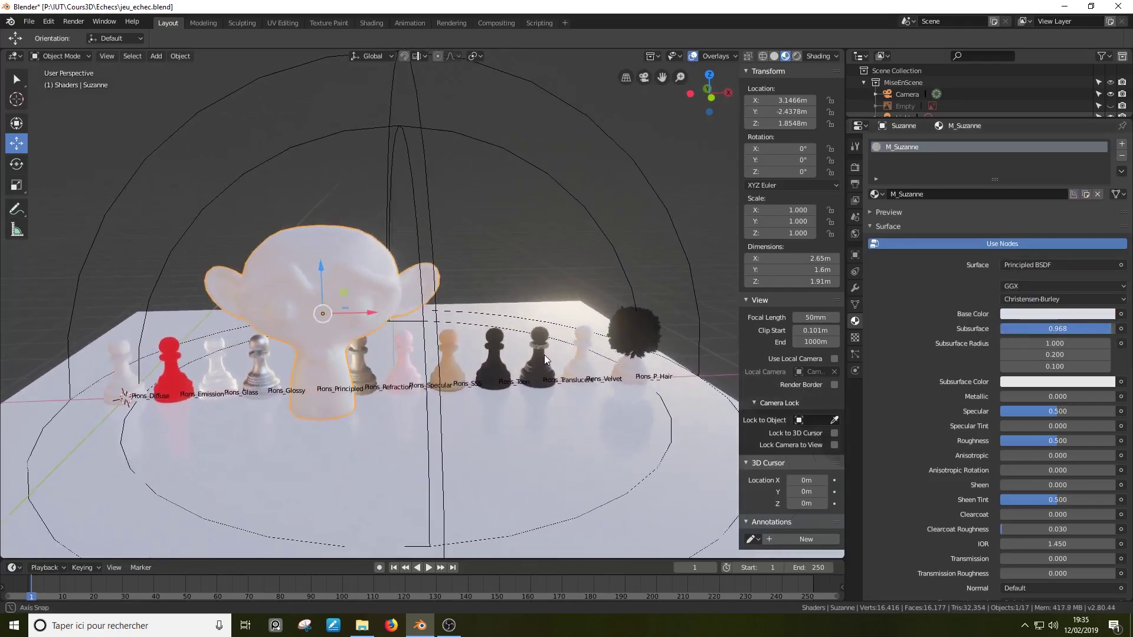
middle_drag(454, 361, 453, 345)
scroll(453, 343, up, 2)
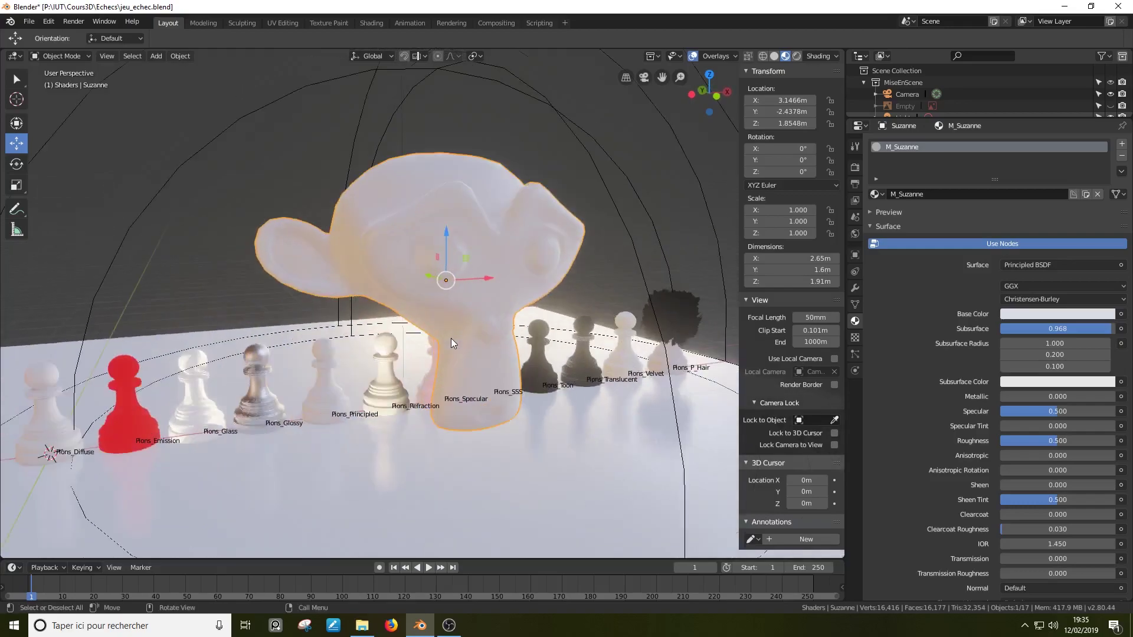
- Tint the subsurface colour pinkish red, lower subsurface and experiment with roughness
click(1029, 313)
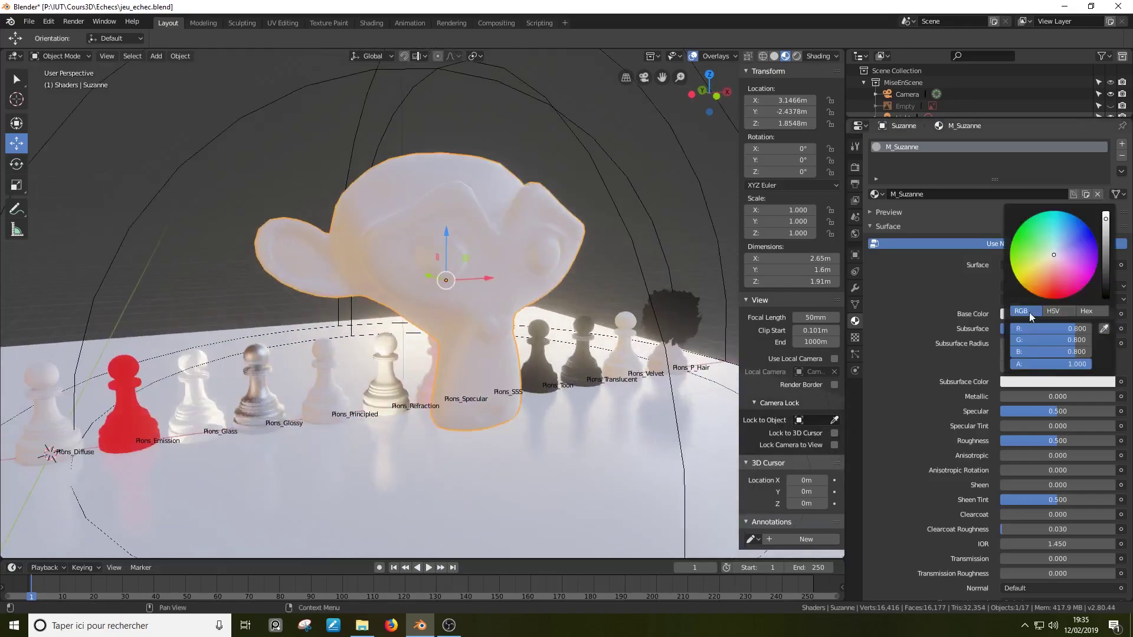
click(1054, 278)
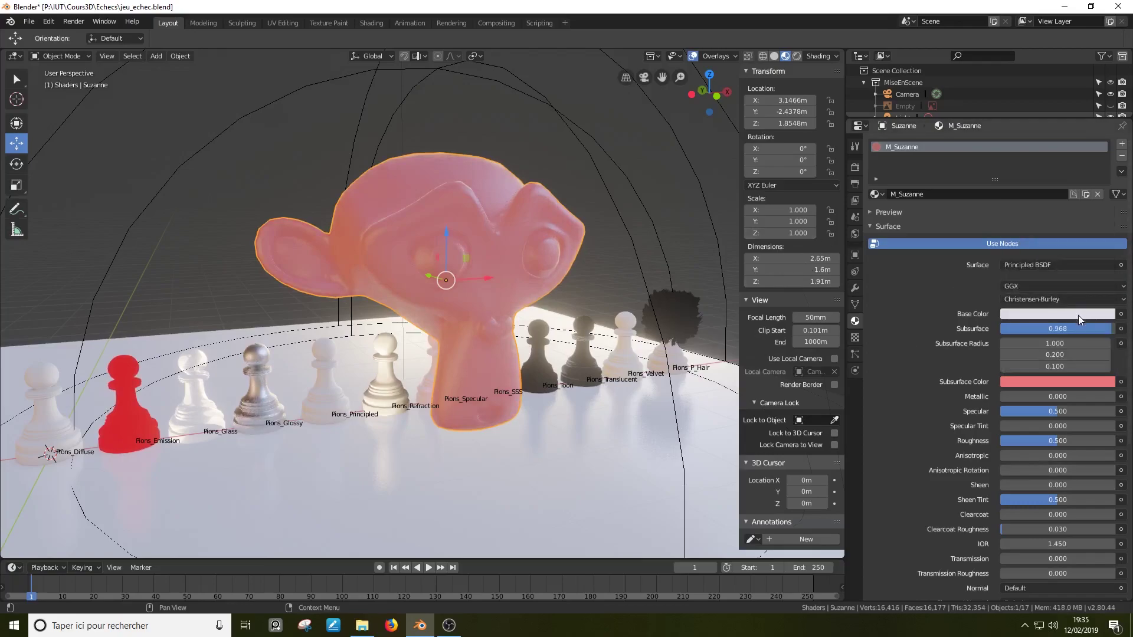
drag(1074, 327, 1003, 327)
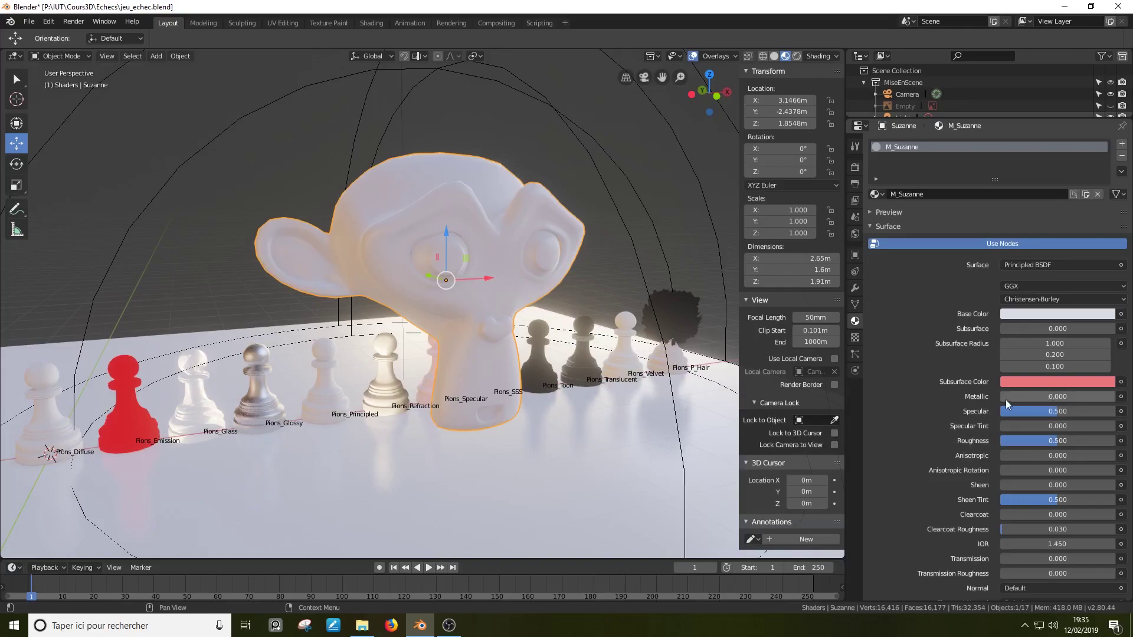
mouse_move(1004, 399)
mouse_down()
mouse_move(1116, 399)
mouse_move(1004, 397)
mouse_up()
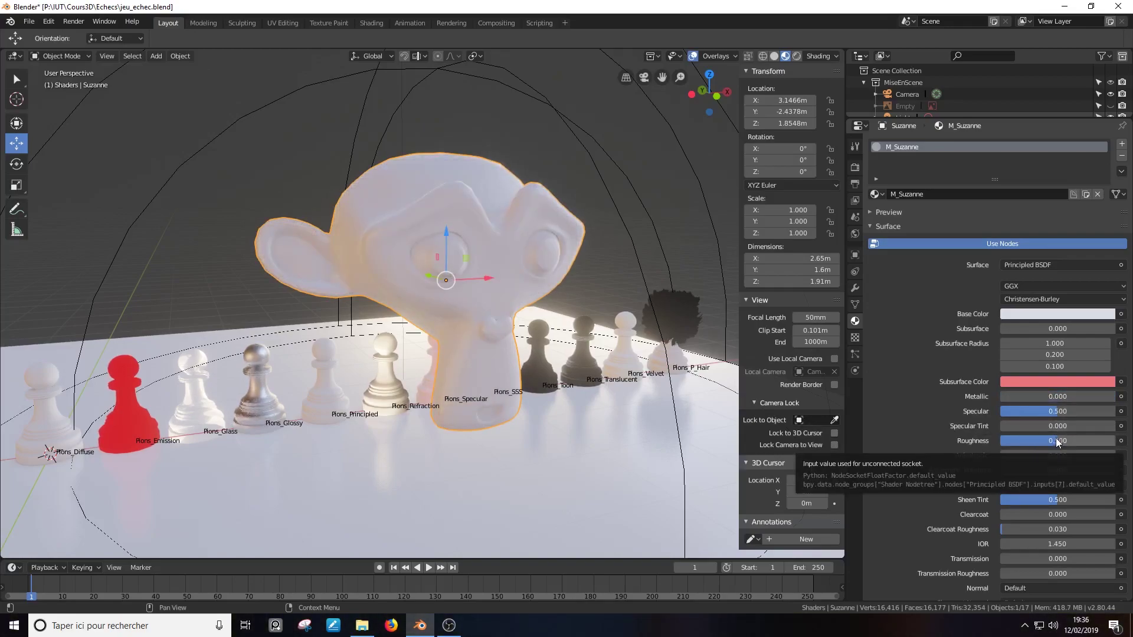
drag(1053, 441, 1003, 441)
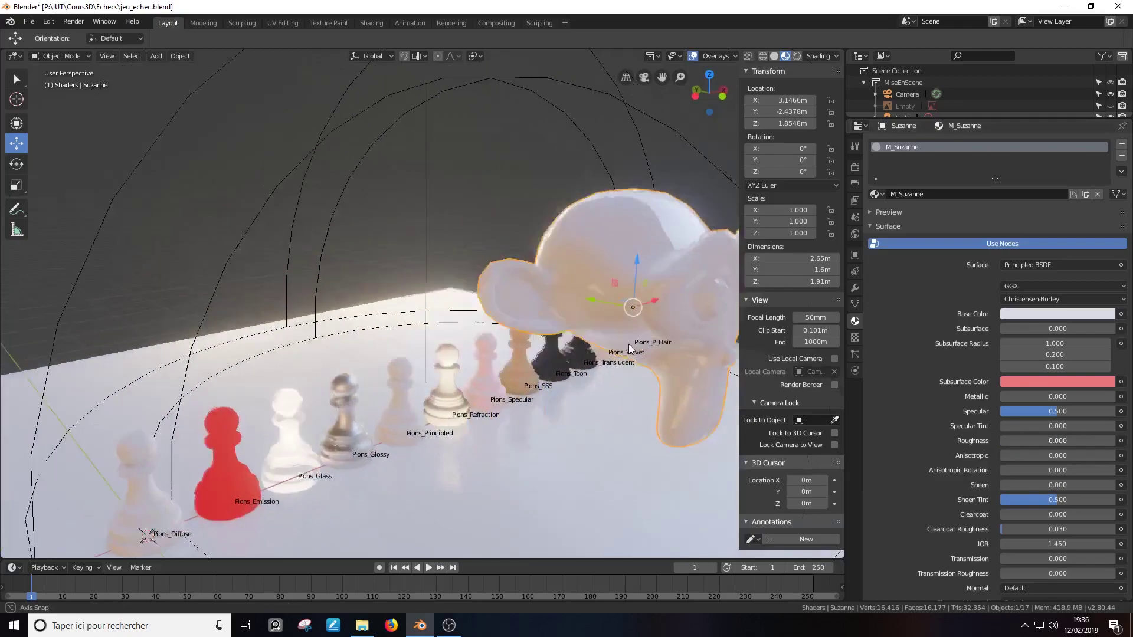
middle_drag(449, 354, 679, 360)
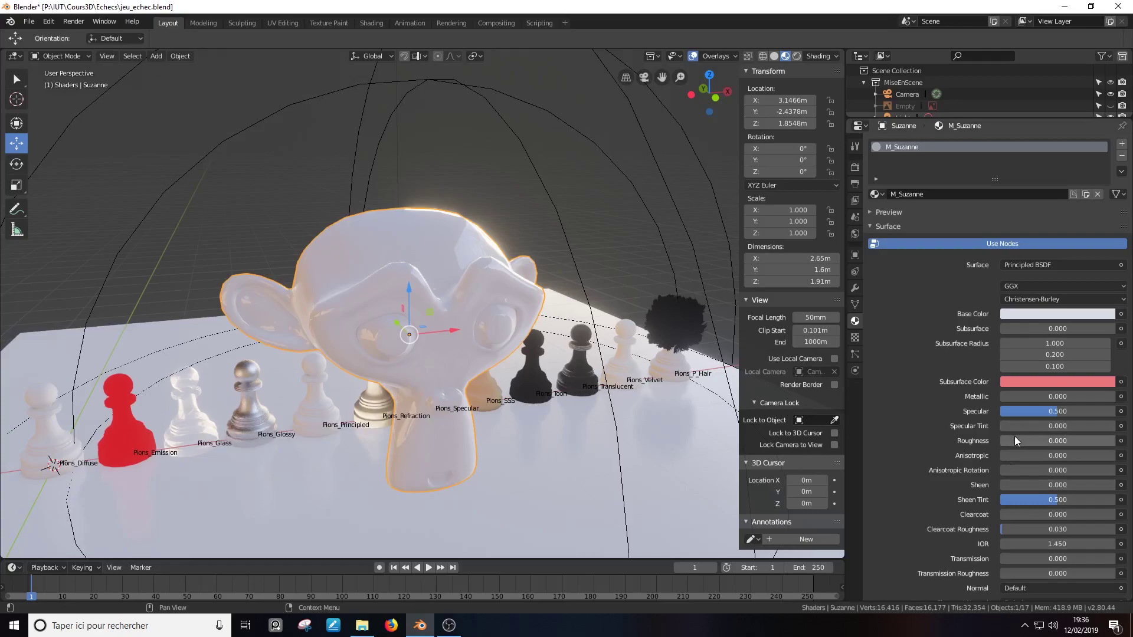
mouse_move(1013, 441)
mouse_down()
mouse_move(1044, 441)
mouse_move(1002, 441)
mouse_up()
- Raise specular to 0.570 and settle roughness at 0.684 for a satin finish
middle_drag(454, 201, 355, 195)
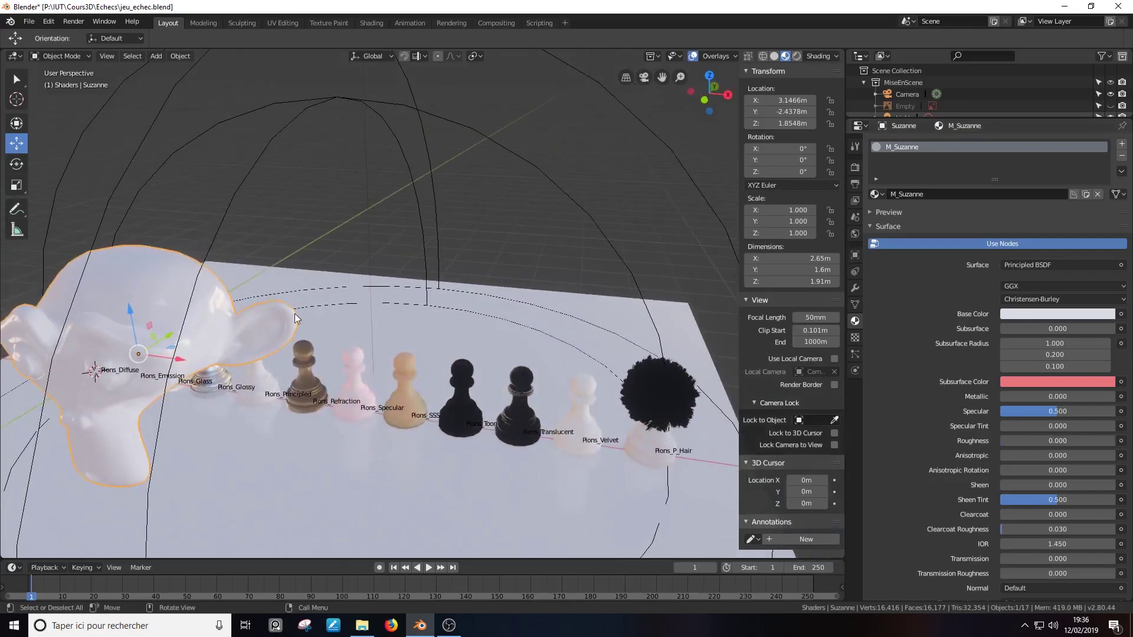
shift+middle_drag(279, 313, 392, 287)
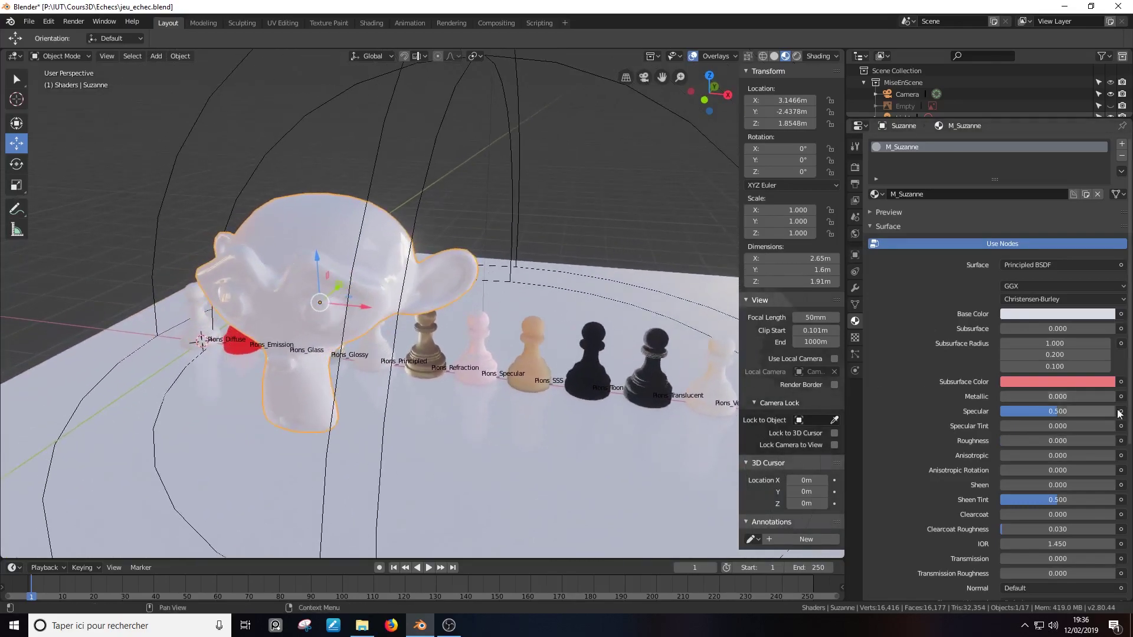
drag(1073, 411, 1081, 411)
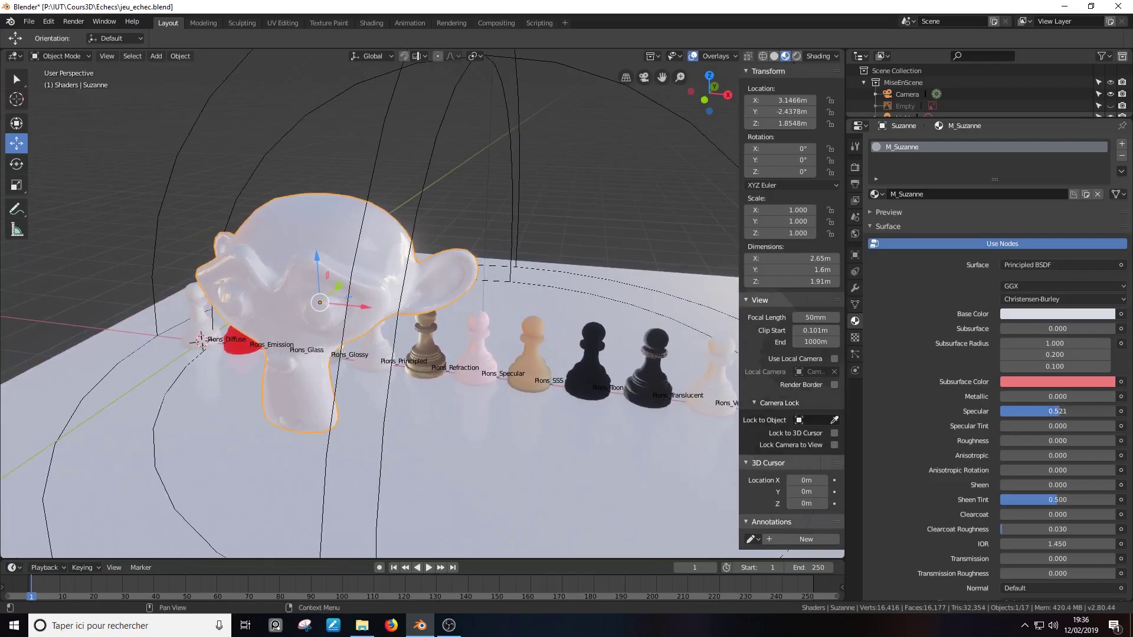
drag(1015, 441, 1113, 440)
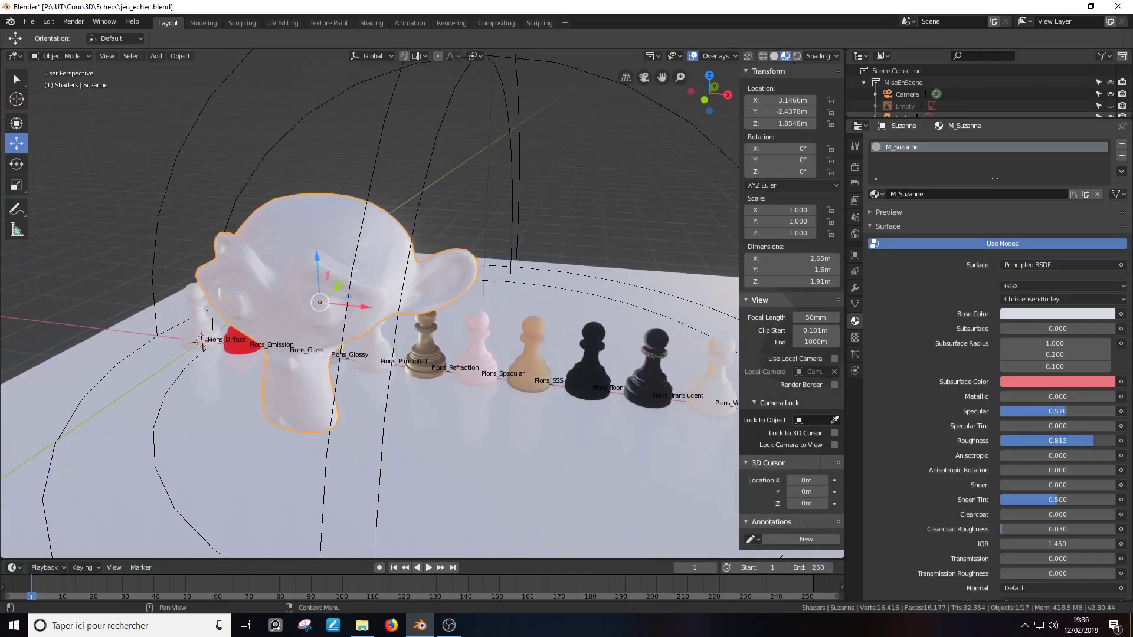
middle_drag(306, 334, 378, 309)
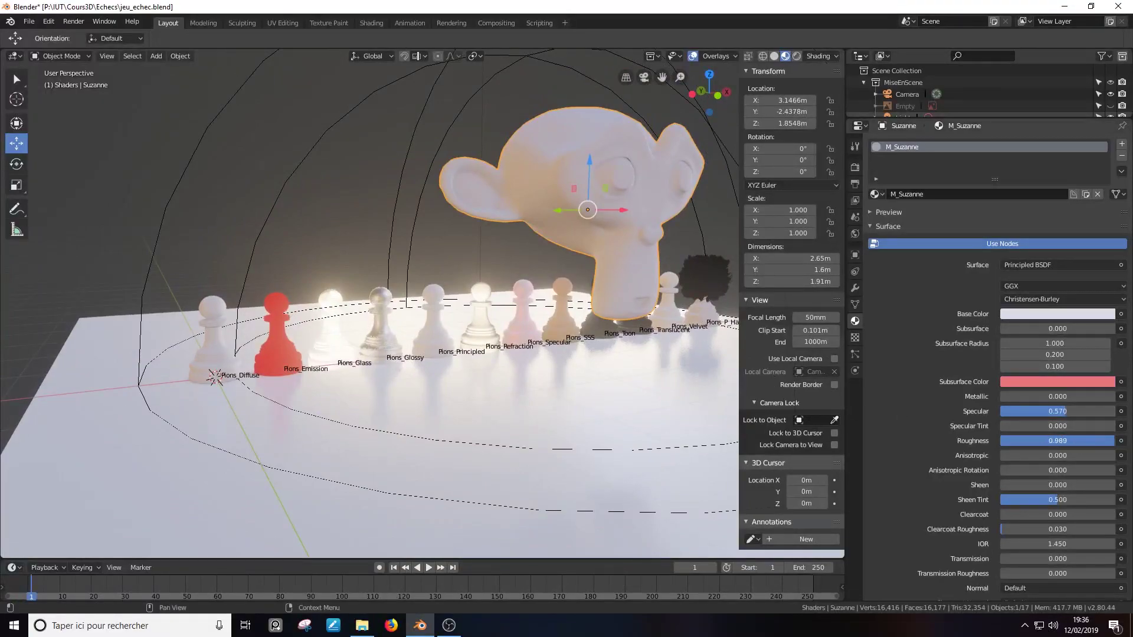
mouse_move(1068, 441)
mouse_down()
mouse_move(1044, 440)
mouse_move(1078, 441)
mouse_up()
scroll(1048, 489, down, 1)
scroll(1063, 469, up, 1)
middle_drag(696, 236, 578, 246)
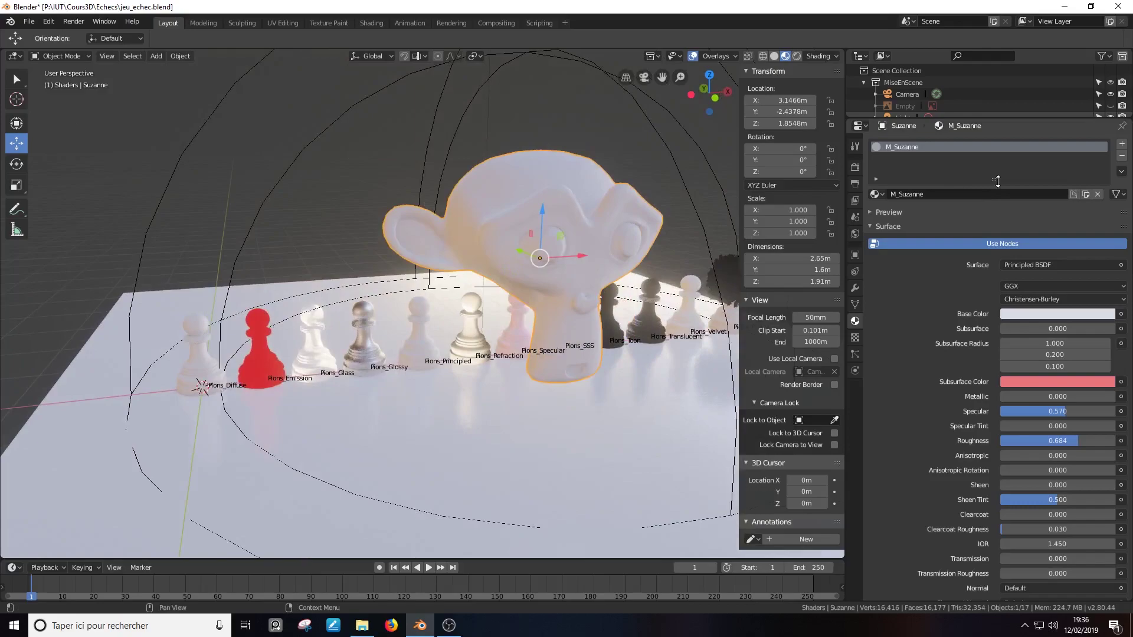
drag(997, 181, 995, 298)
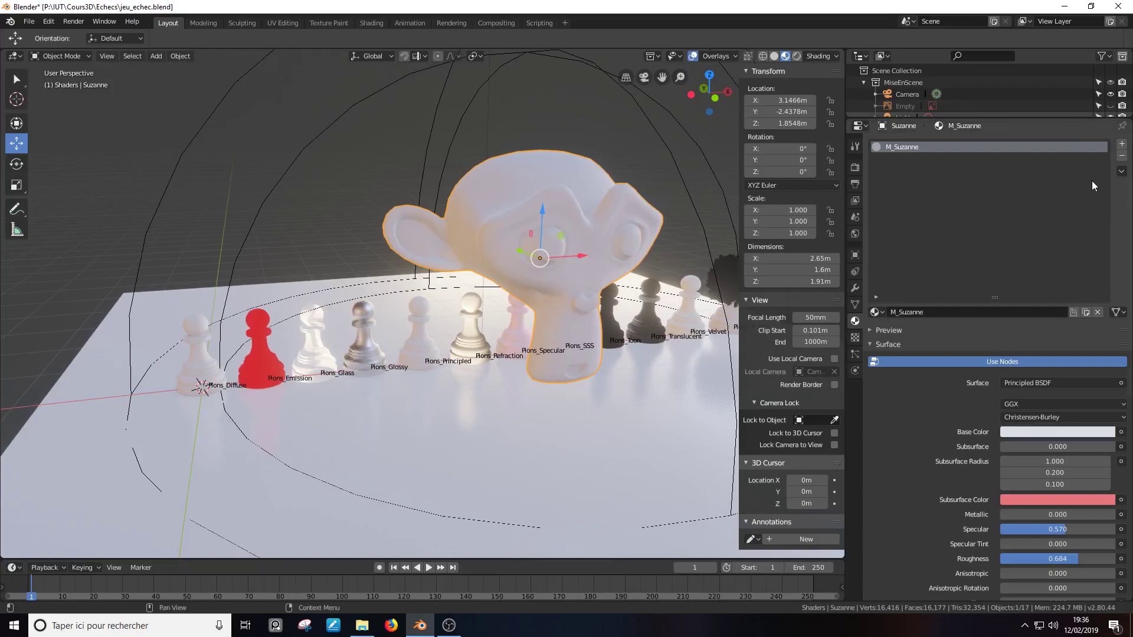
- Add a second slot to Suzanne holding a new material called M_Suzanne2
click(1123, 148)
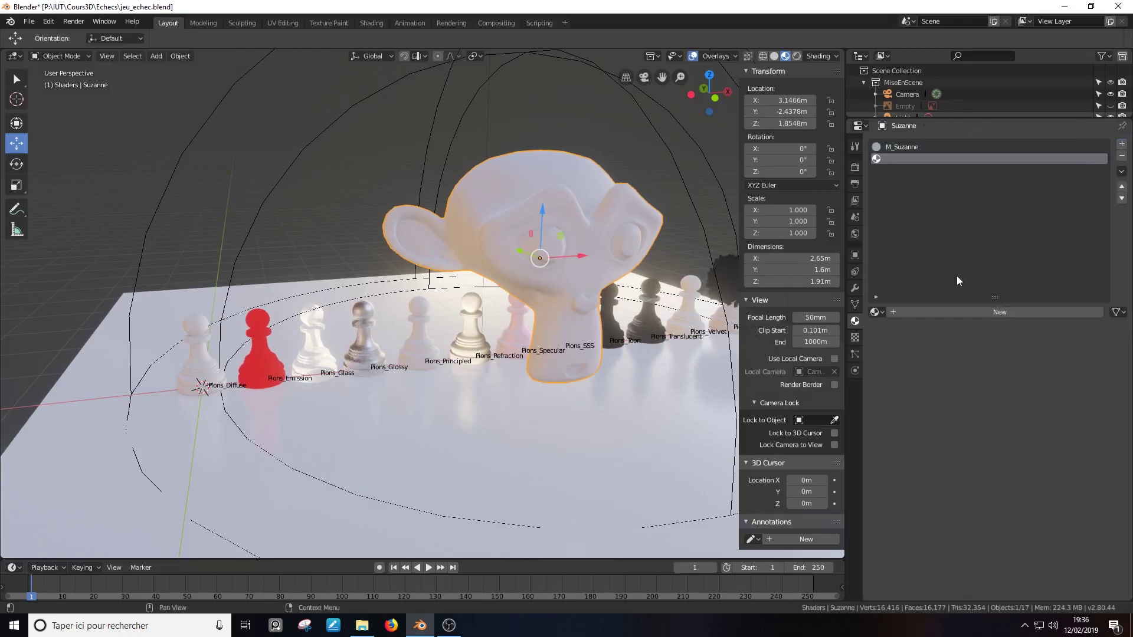
click(965, 311)
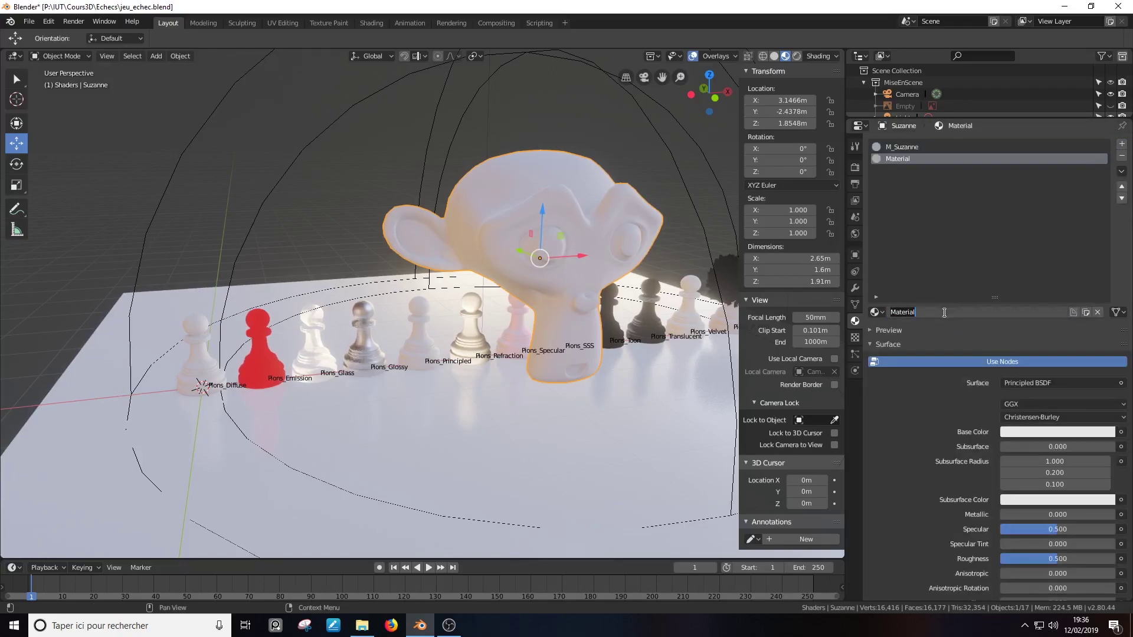
text(M)
text(_Suzanne2)
key(Return)
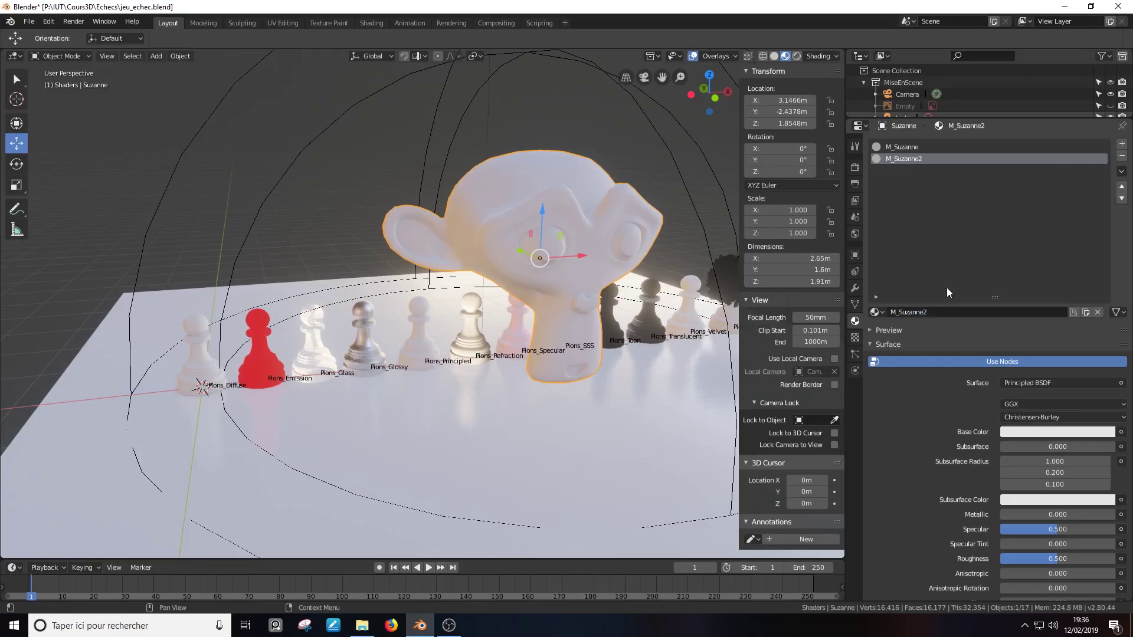
- Tint M_Suzanne orange with slight subsurface, then lower M_Suzanne2's roughness to 0.179
click(908, 146)
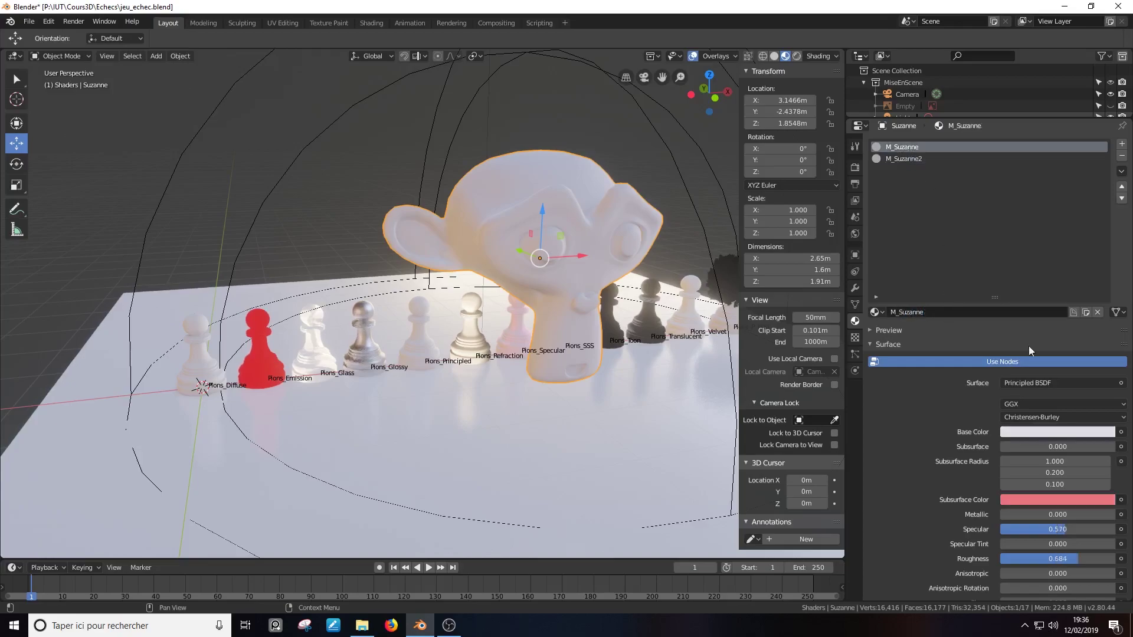
click(1060, 433)
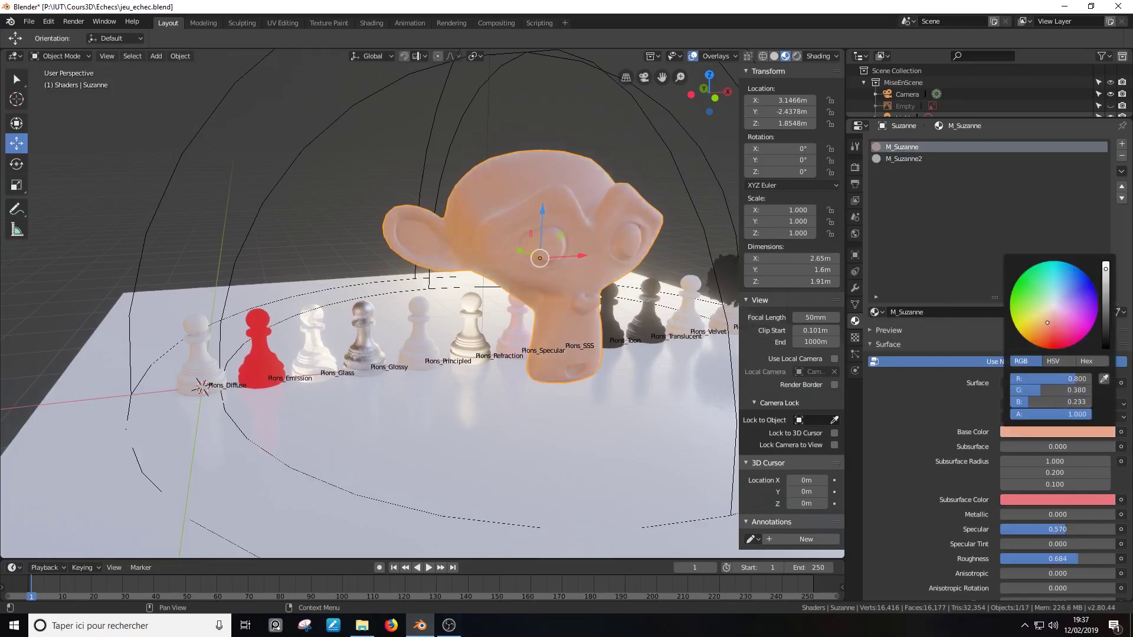
drag(1058, 305, 1042, 323)
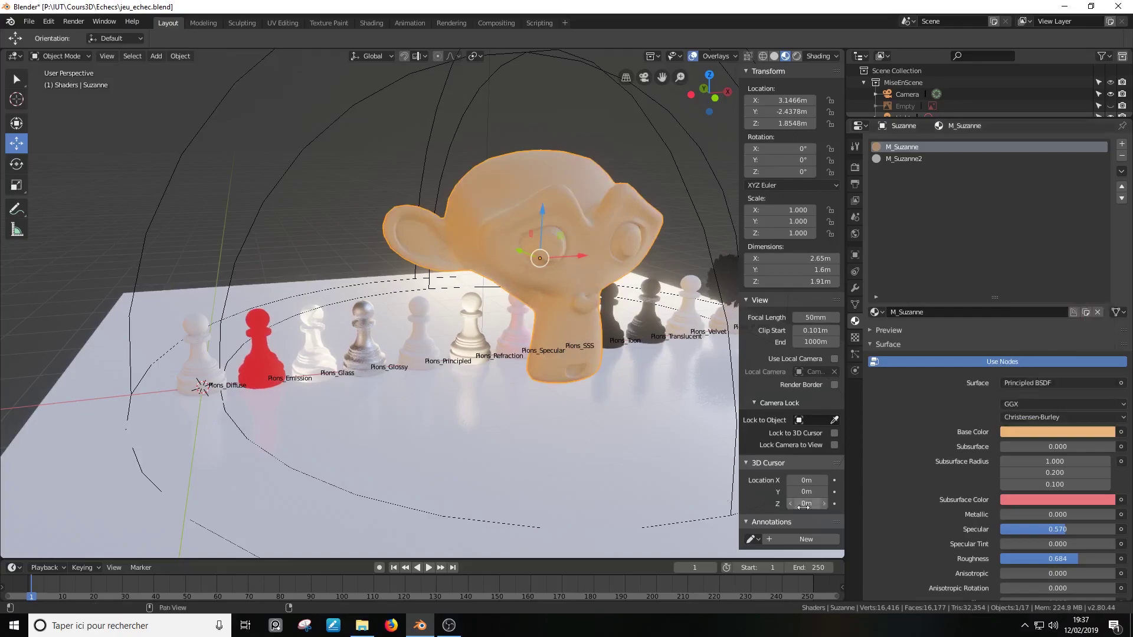
drag(1057, 447, 1064, 447)
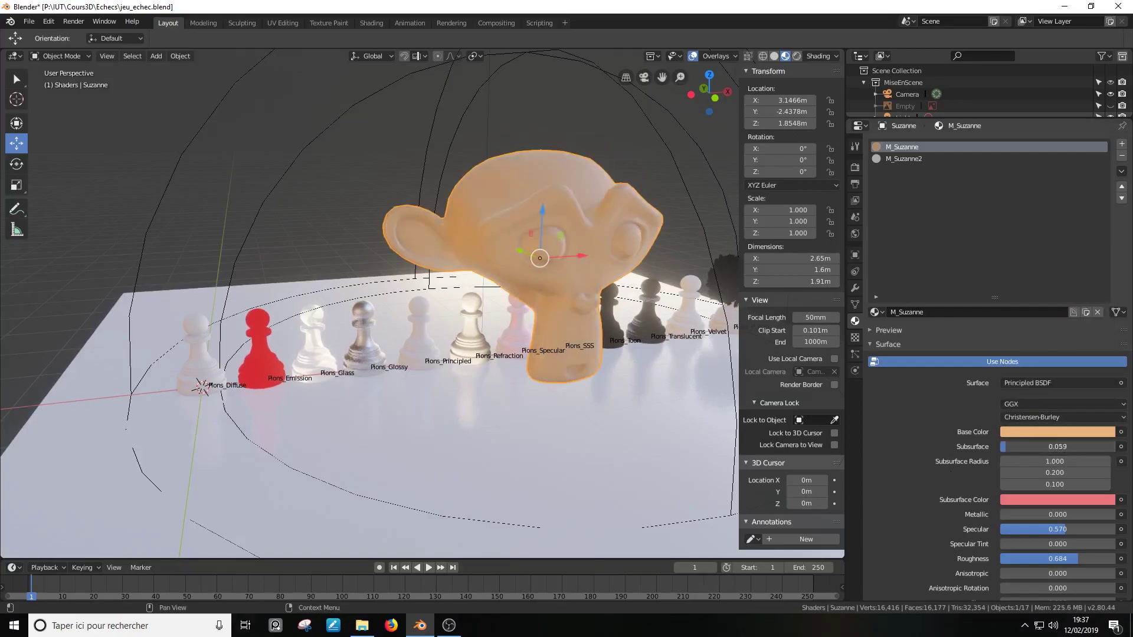
click(889, 158)
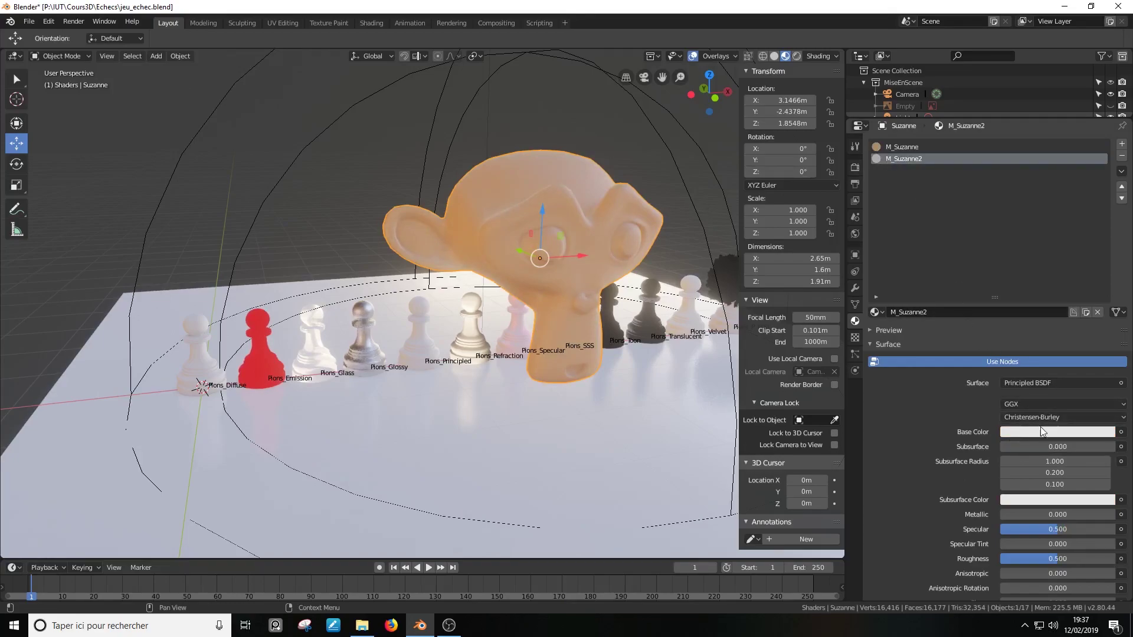
drag(1066, 557, 1028, 558)
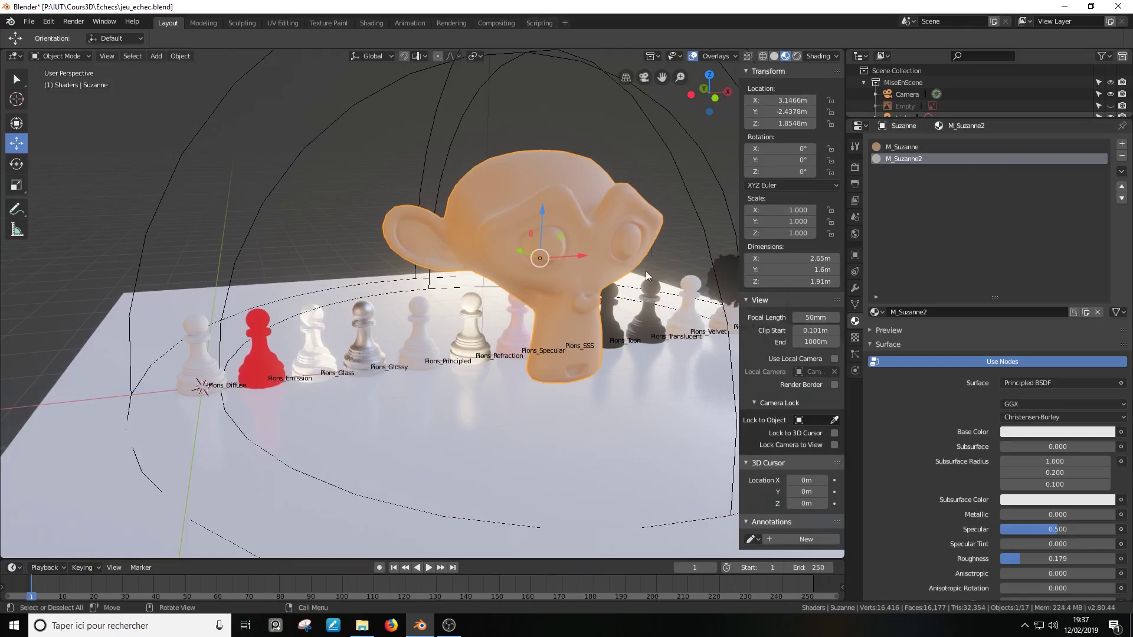
- Face Suzanne from the front and enter Edit Mode with all mesh deselected
scroll(597, 267, up, 3)
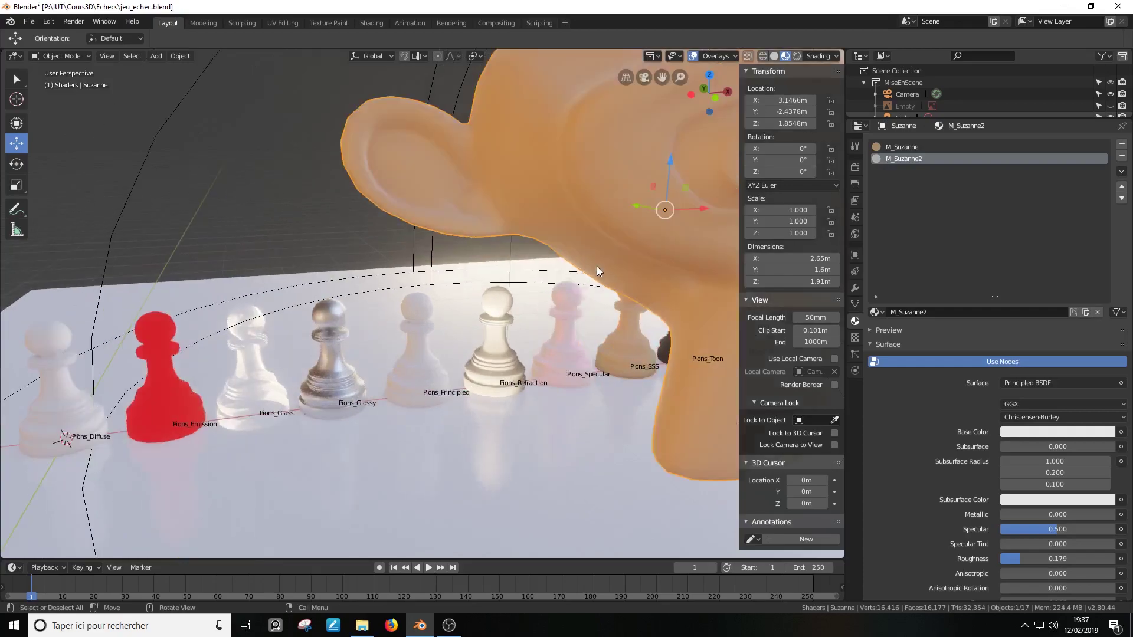
scroll(607, 269, down, 1)
middle_drag(701, 236, 629, 273)
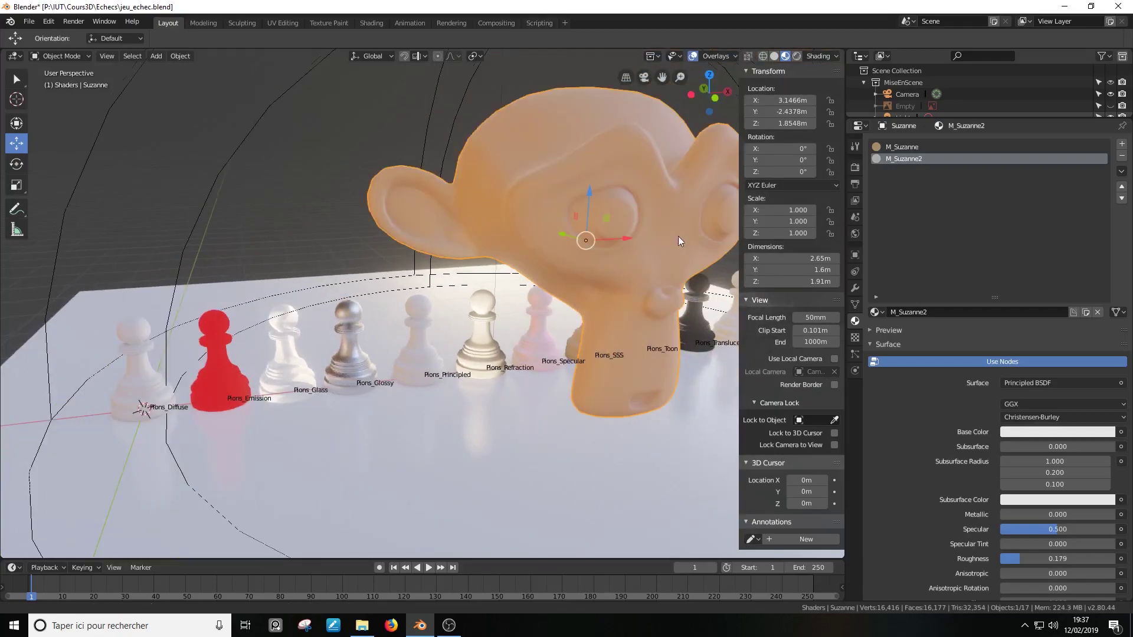
key(Tab)
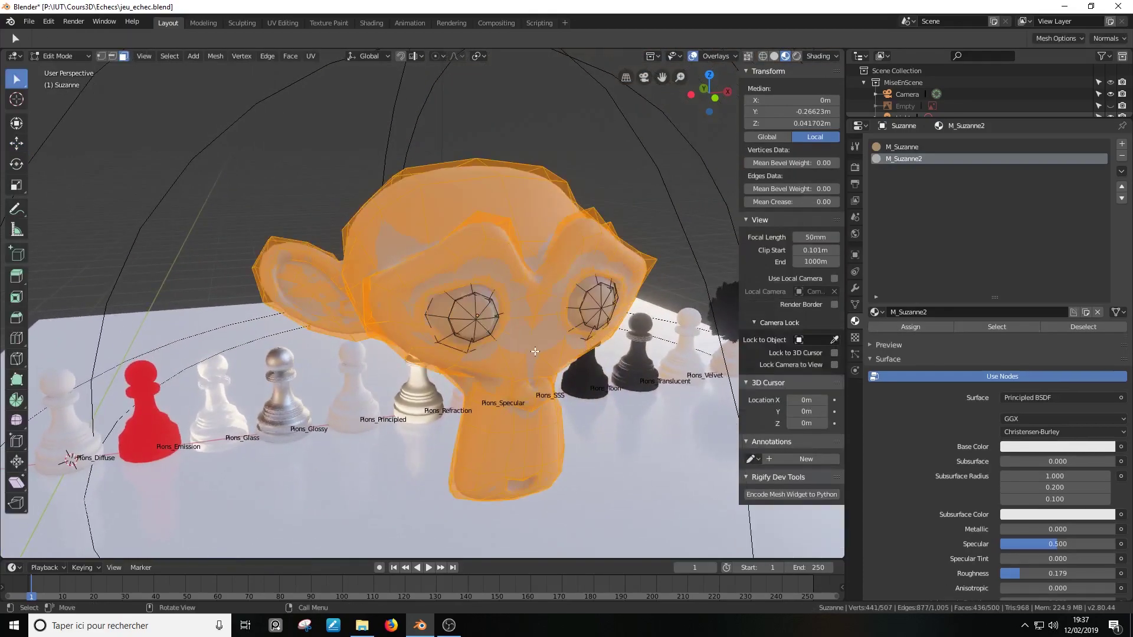
key(alt+a)
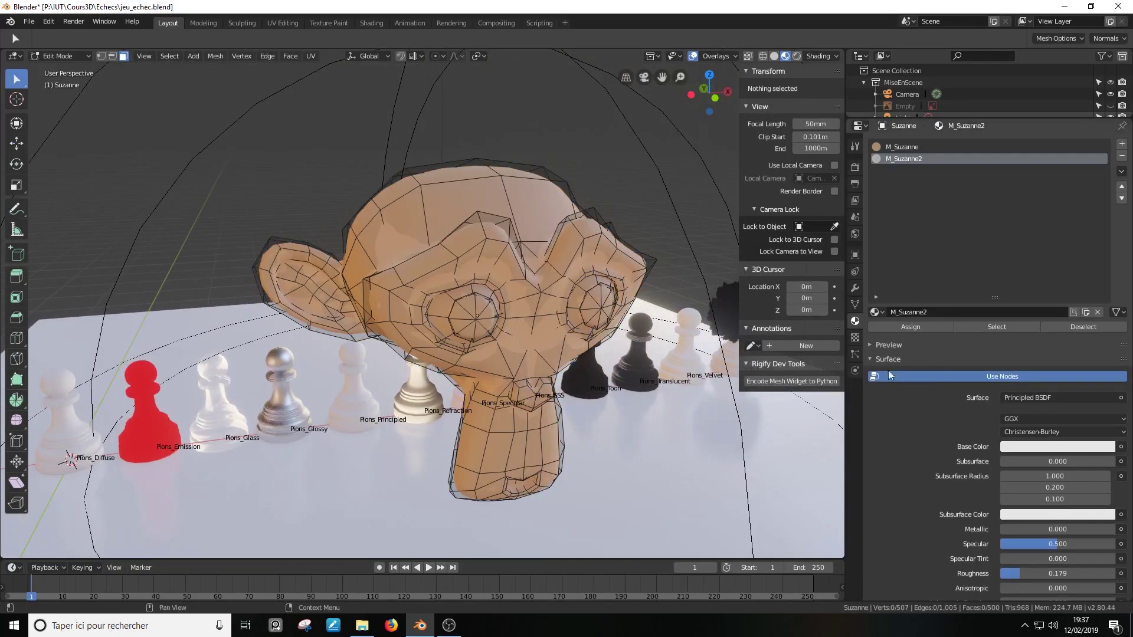
- Enable On Cage on Suzanne's Subdivision modifier, then return to the material settings
click(854, 288)
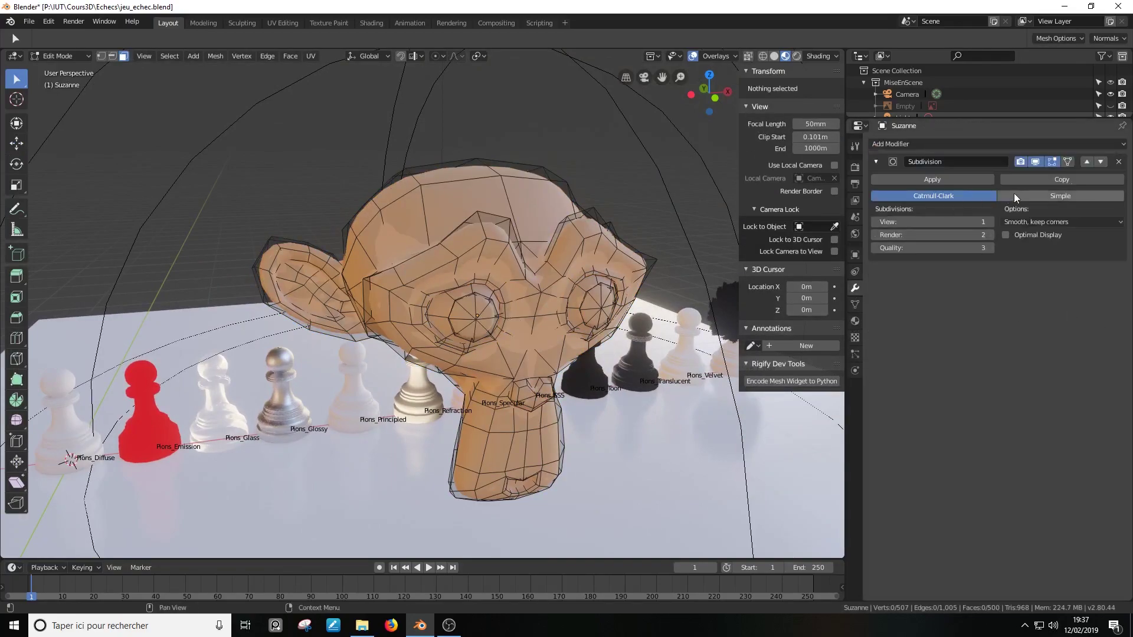
click(1068, 162)
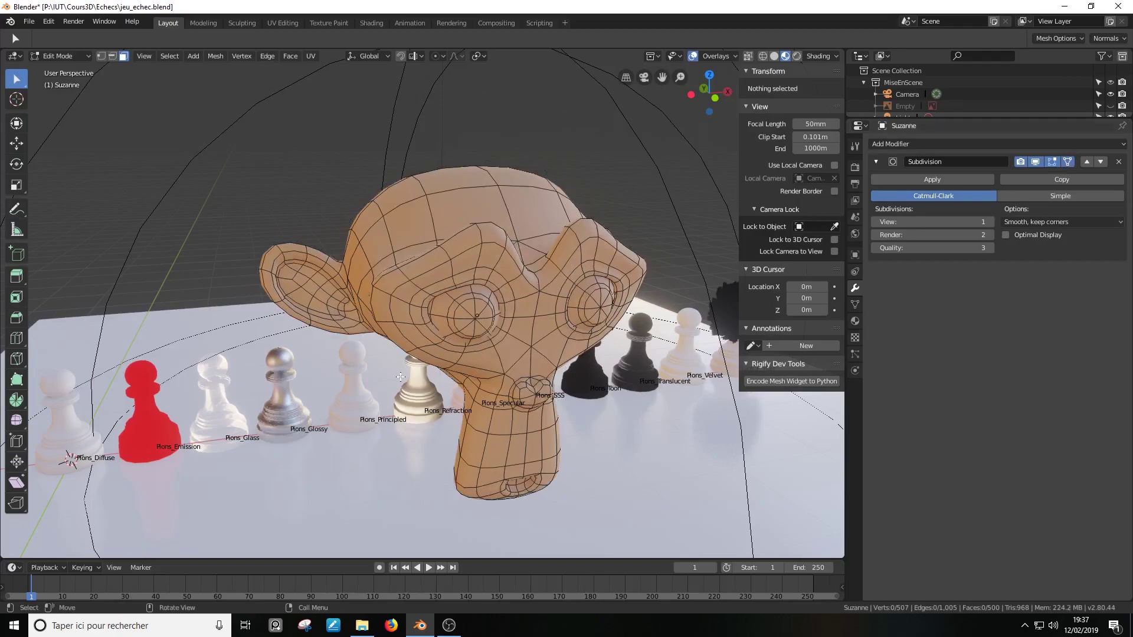
click(876, 162)
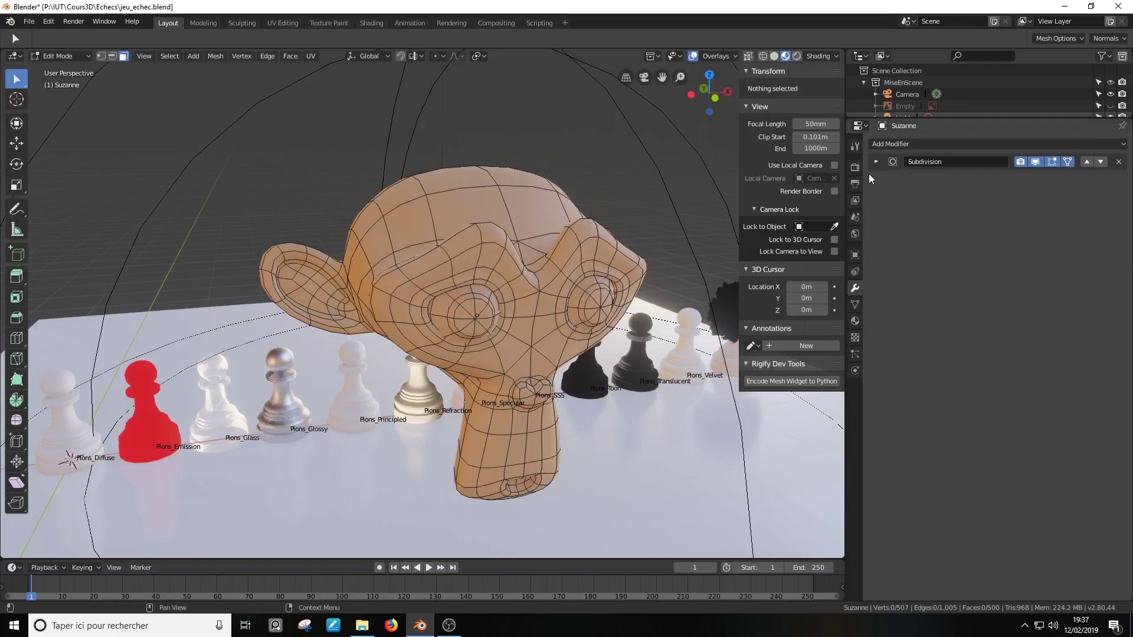
click(855, 320)
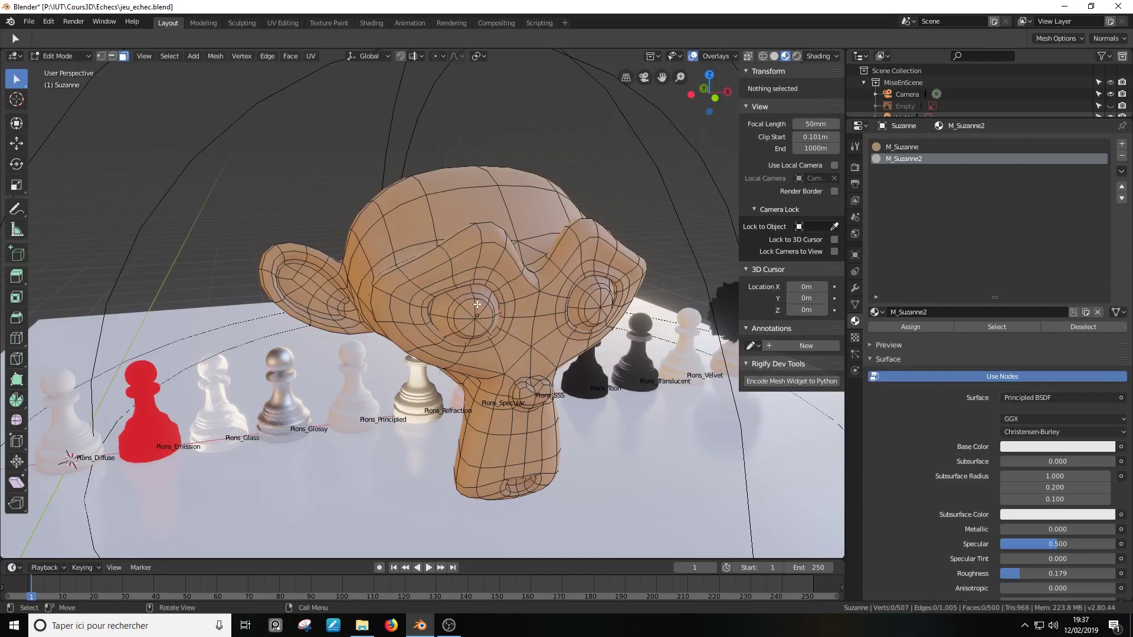
- Select both eye meshes, assign them M_Suzanne2, and invert the selection to the head
key(l)
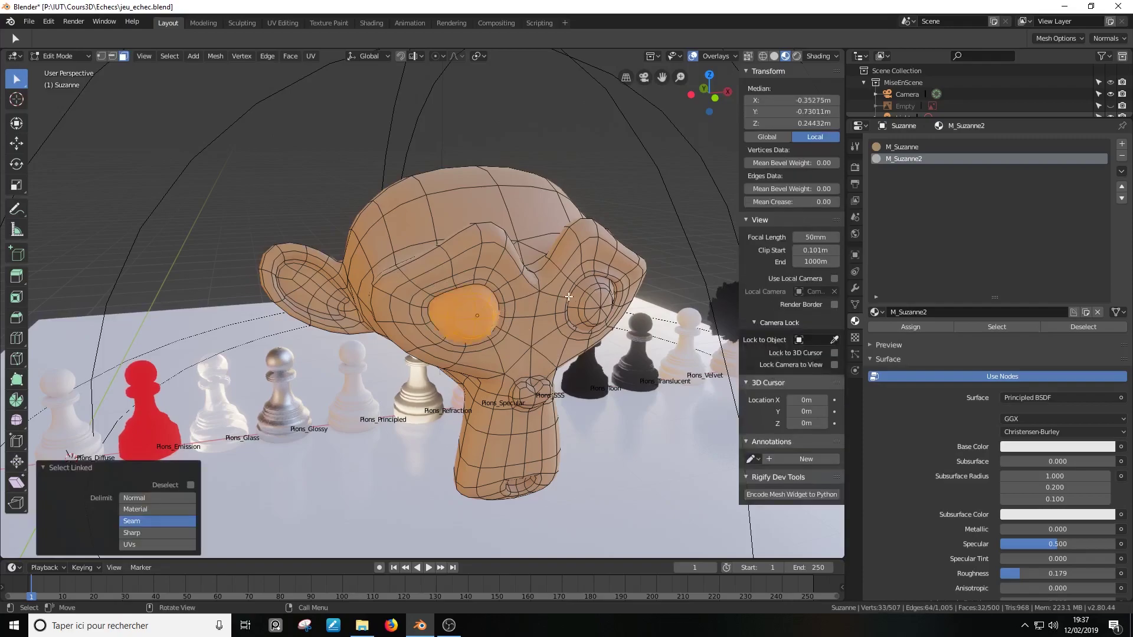
key(l)
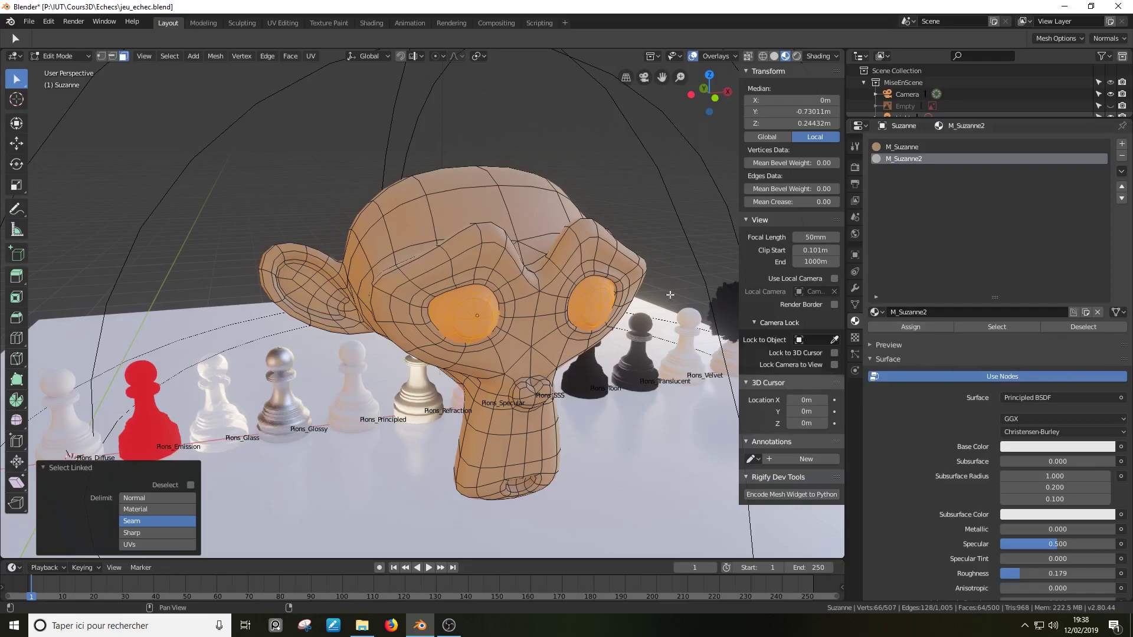
key(Tab)
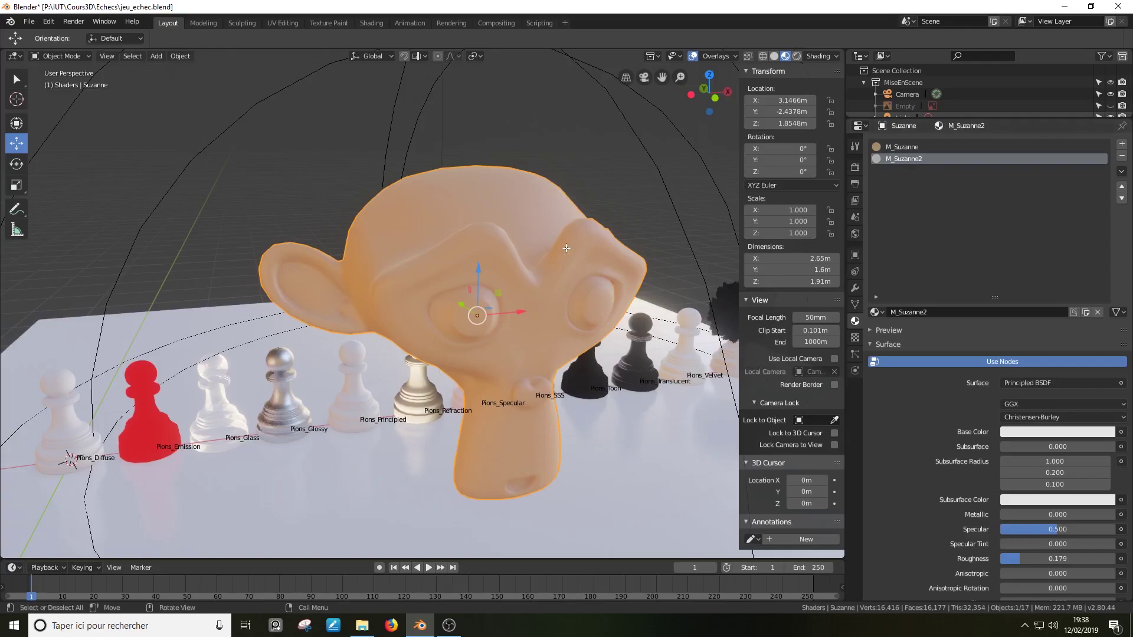
key(Tab)
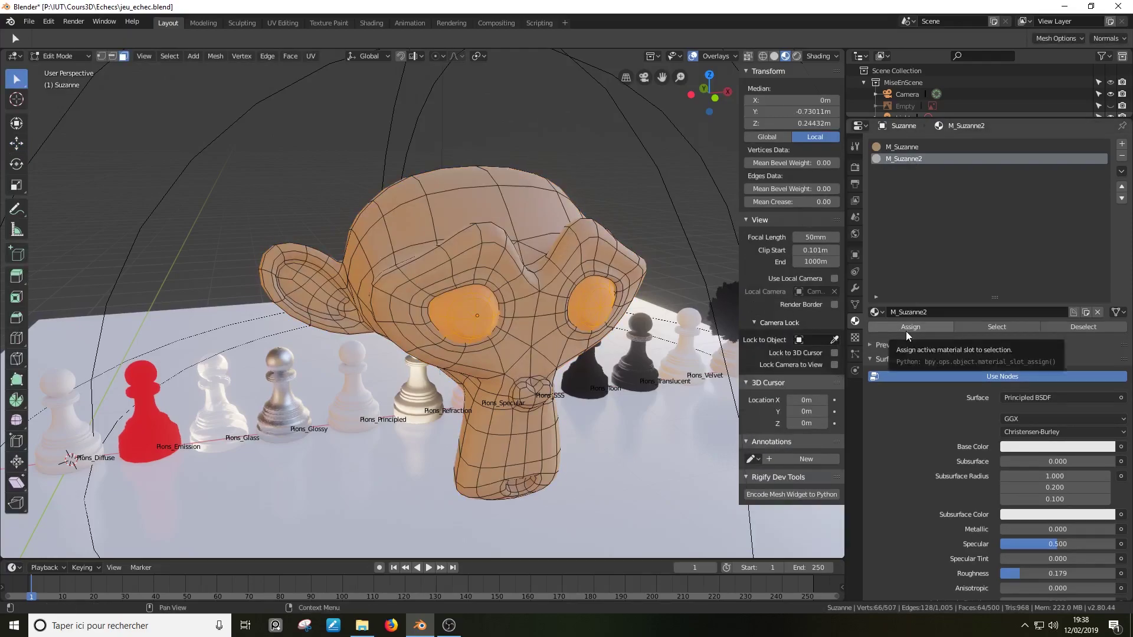
click(906, 331)
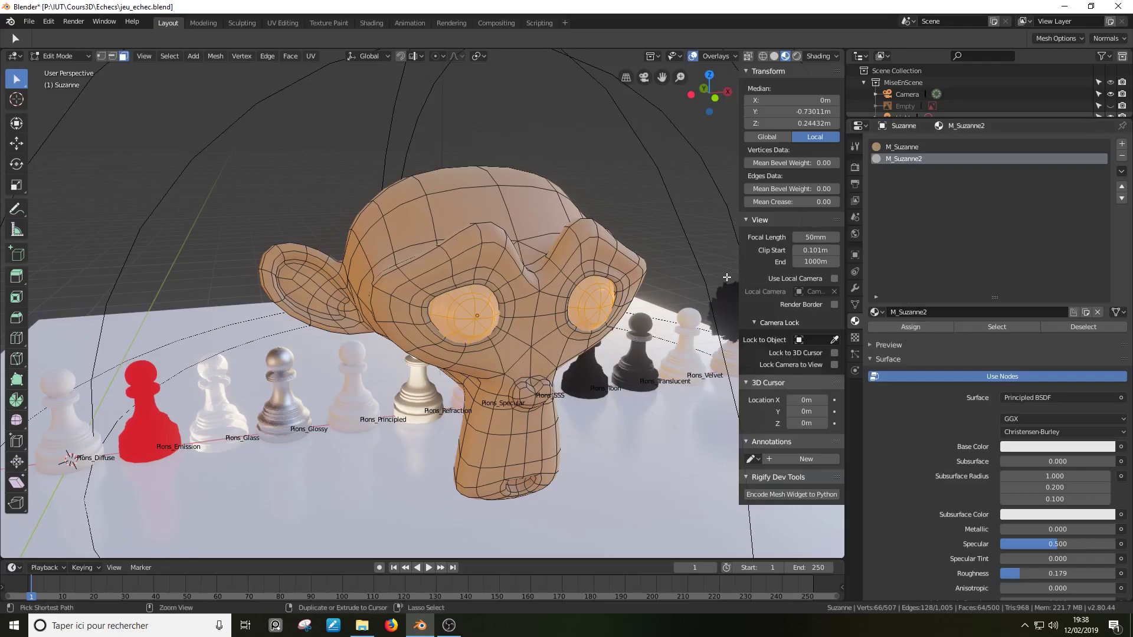
key(ctrl+i)
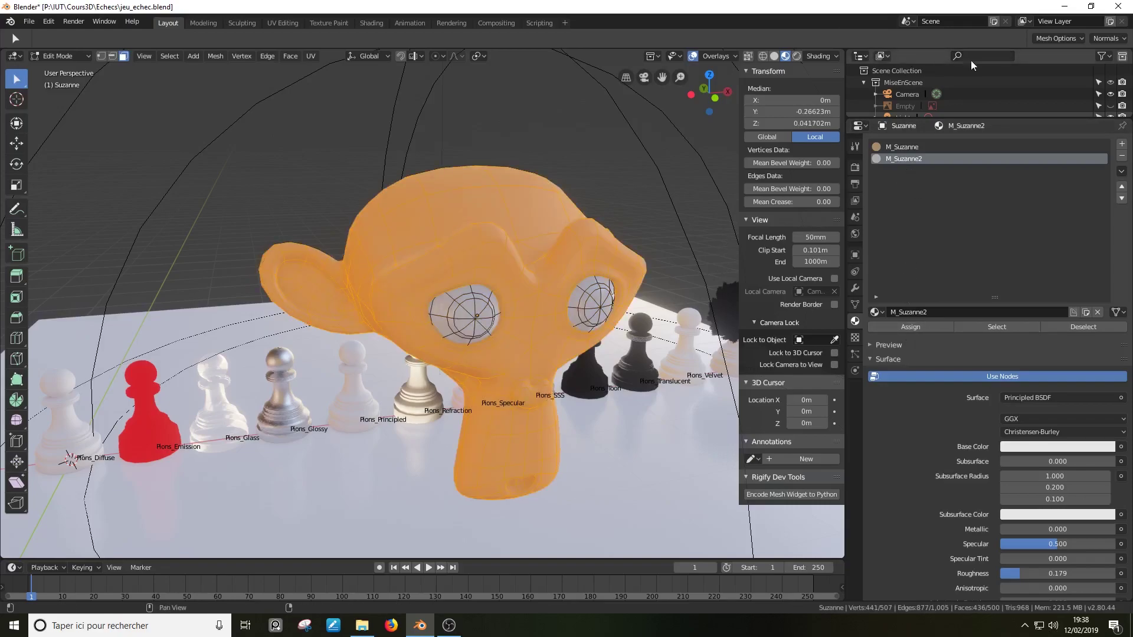
- In Object Mode, set the M_Suzanne head material's base colour to green
click(919, 146)
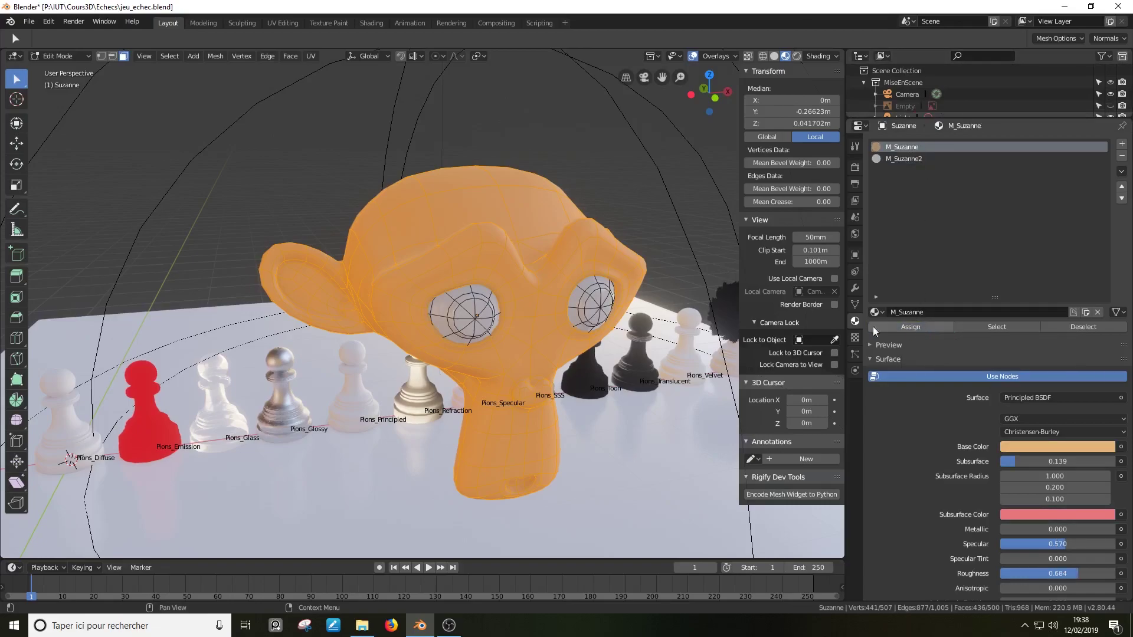
key(Tab)
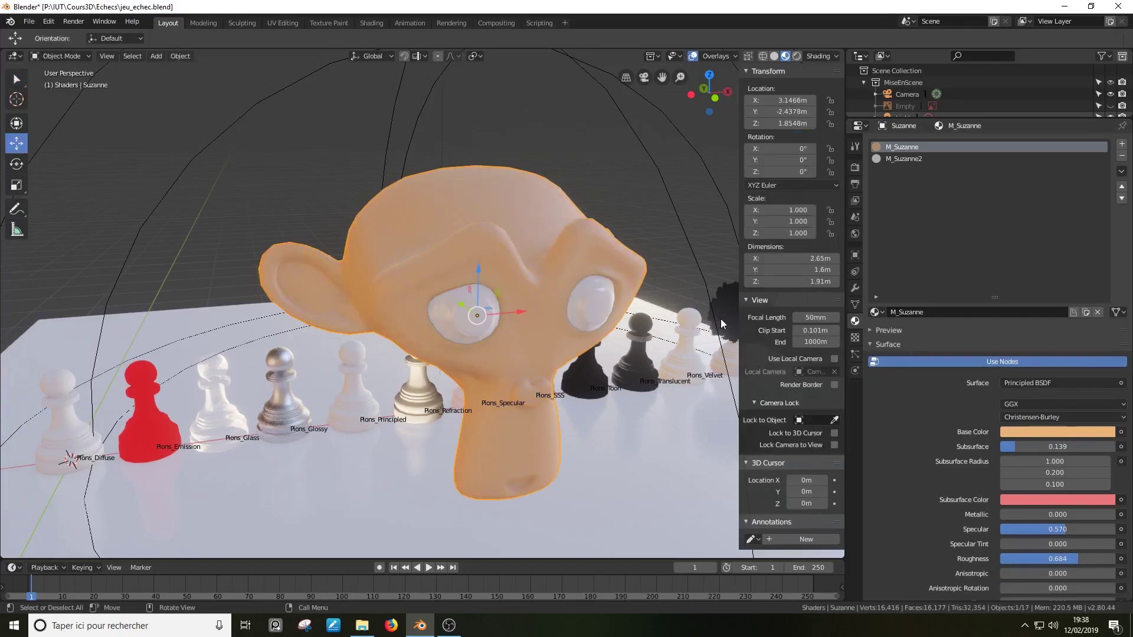
middle_drag(501, 313, 534, 310)
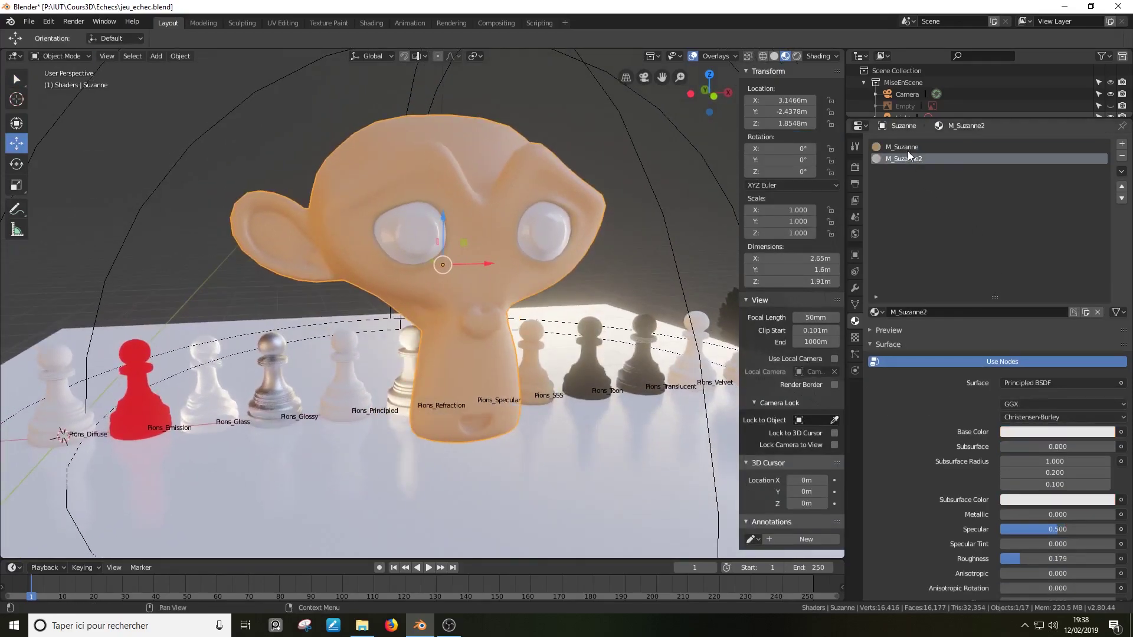
click(1039, 432)
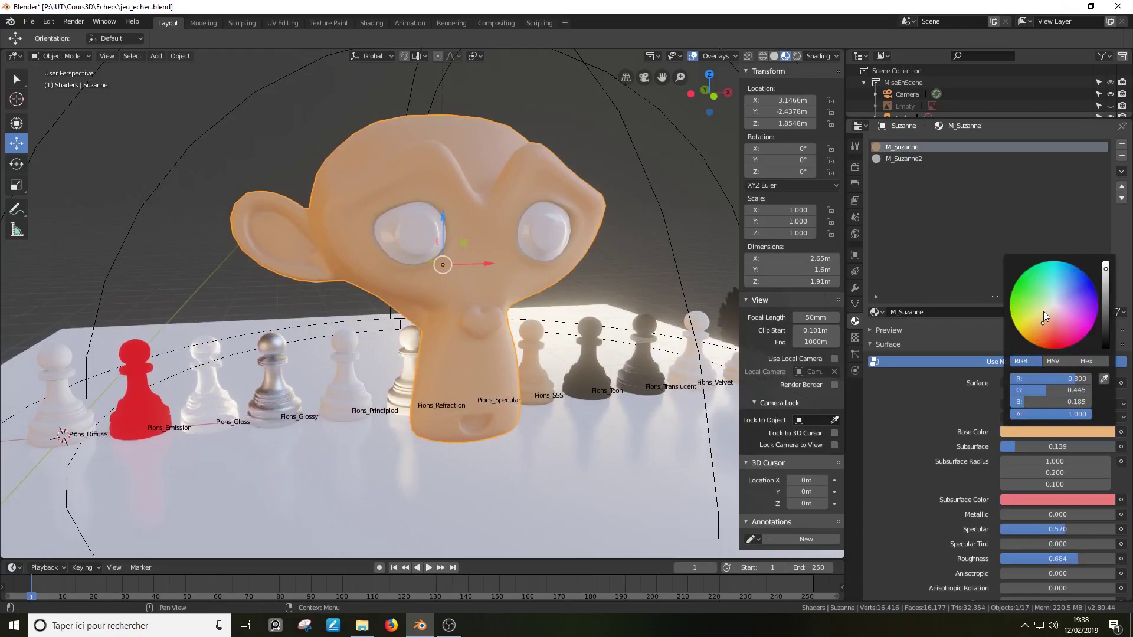
drag(1043, 314, 1021, 295)
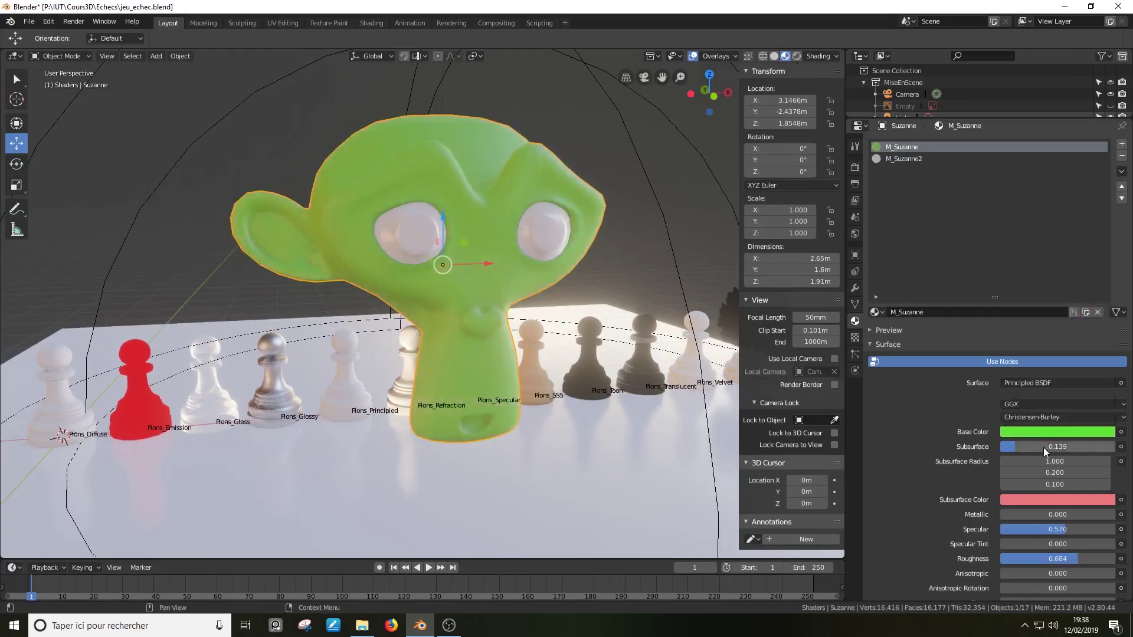
- Set the M_Suzanne2 eye material's base colour to pink
click(892, 159)
scroll(475, 218, up, 2)
click(1015, 434)
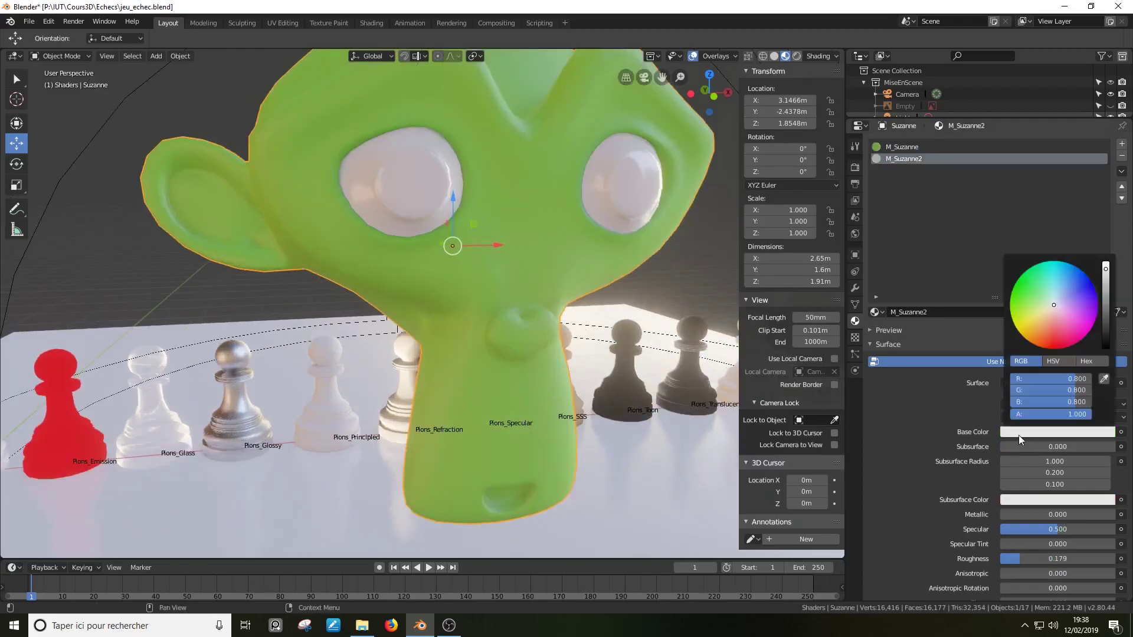
click(1052, 327)
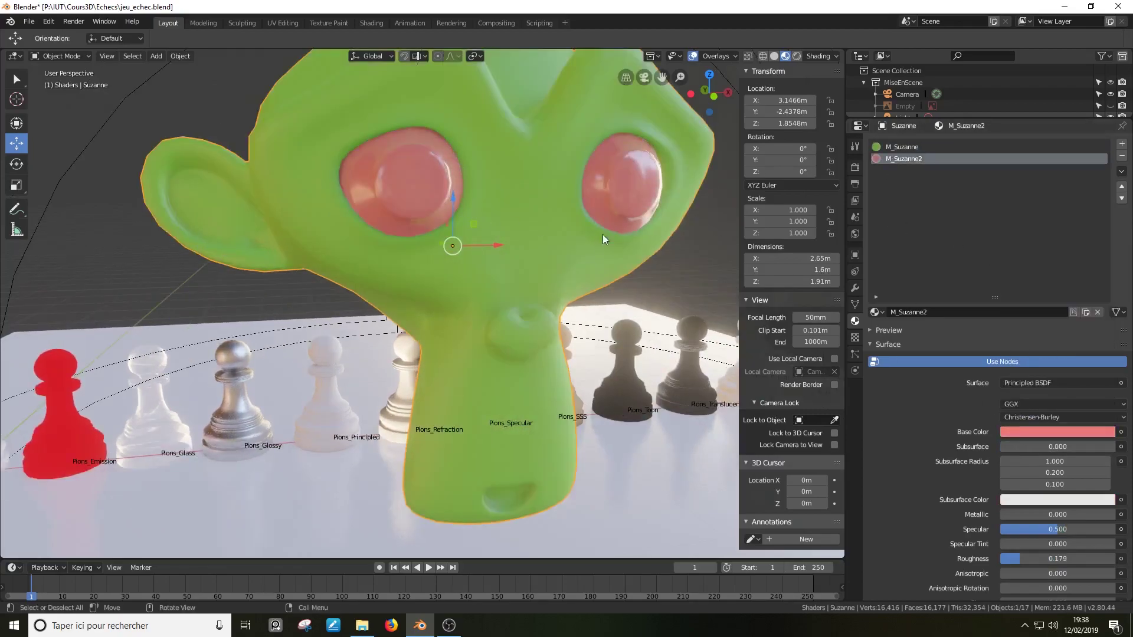
scroll(584, 268, down, 3)
mouse_move(549, 284)
middle_down()
mouse_move(498, 283)
mouse_move(537, 296)
mouse_move(532, 281)
mouse_move(583, 292)
mouse_move(567, 284)
middle_up()
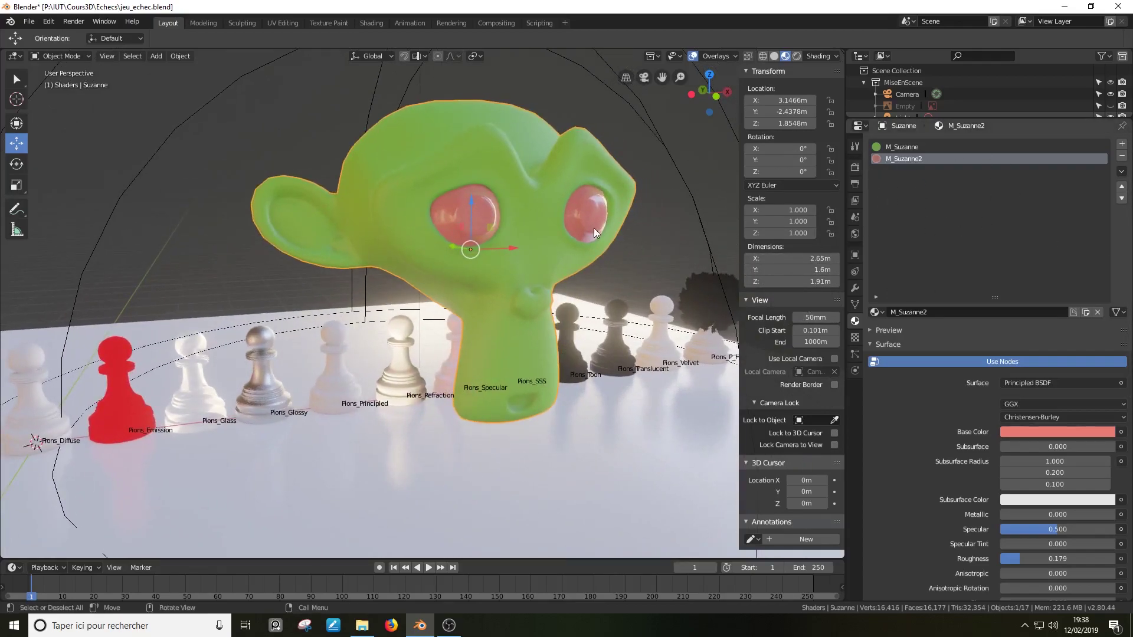
- In Edit Mode, clear the selection and select only the faces using M_Suzanne2
key(Tab)
key(alt+a)
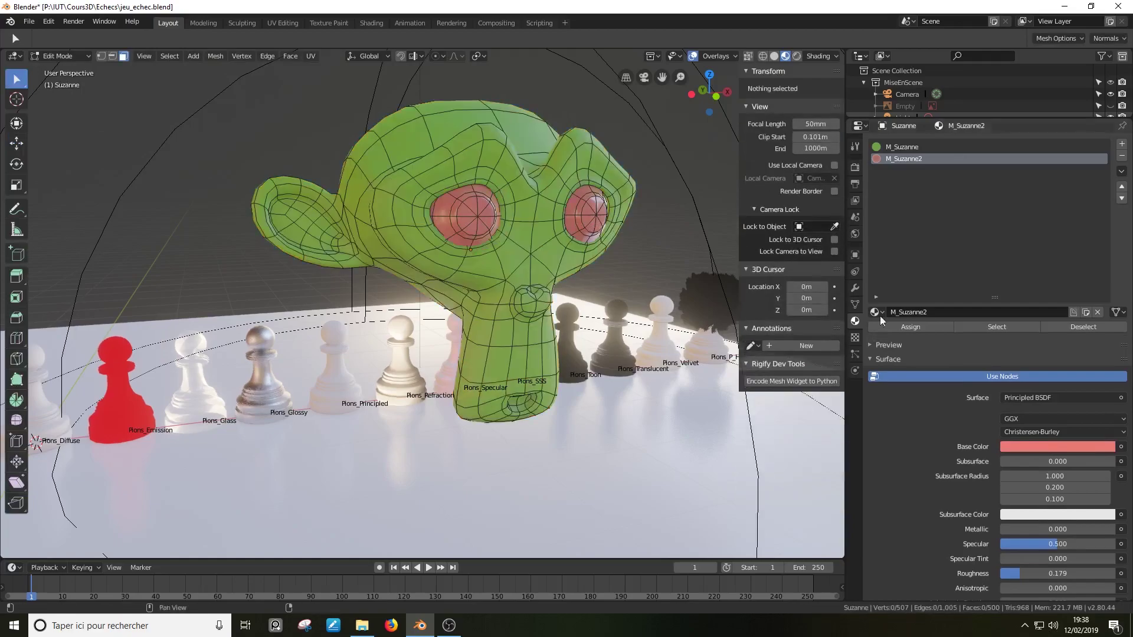
click(1011, 331)
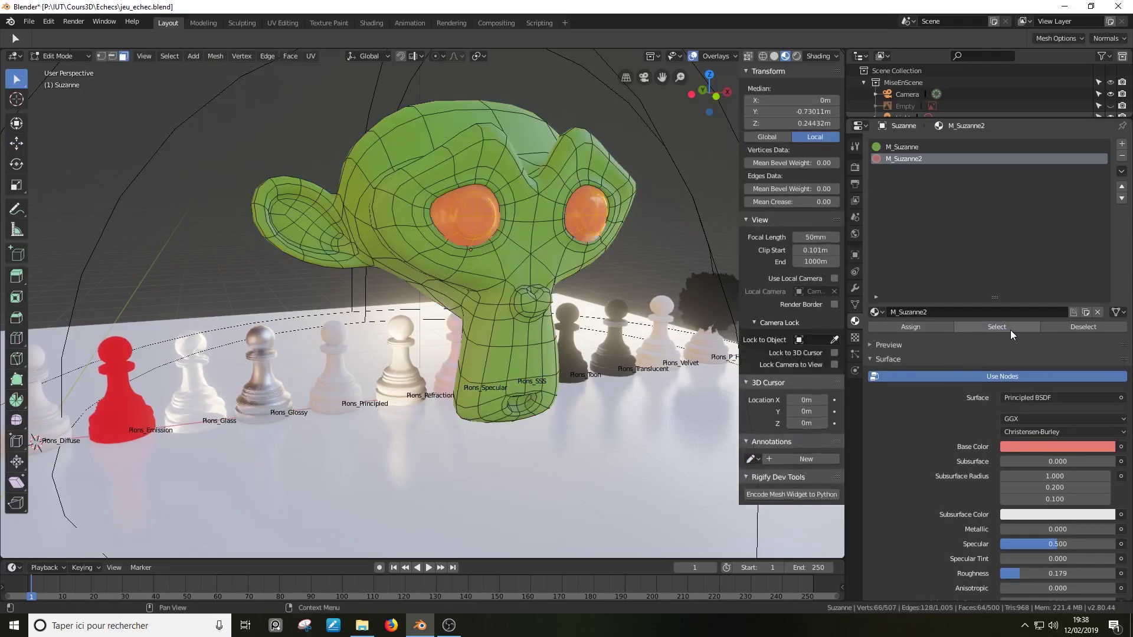